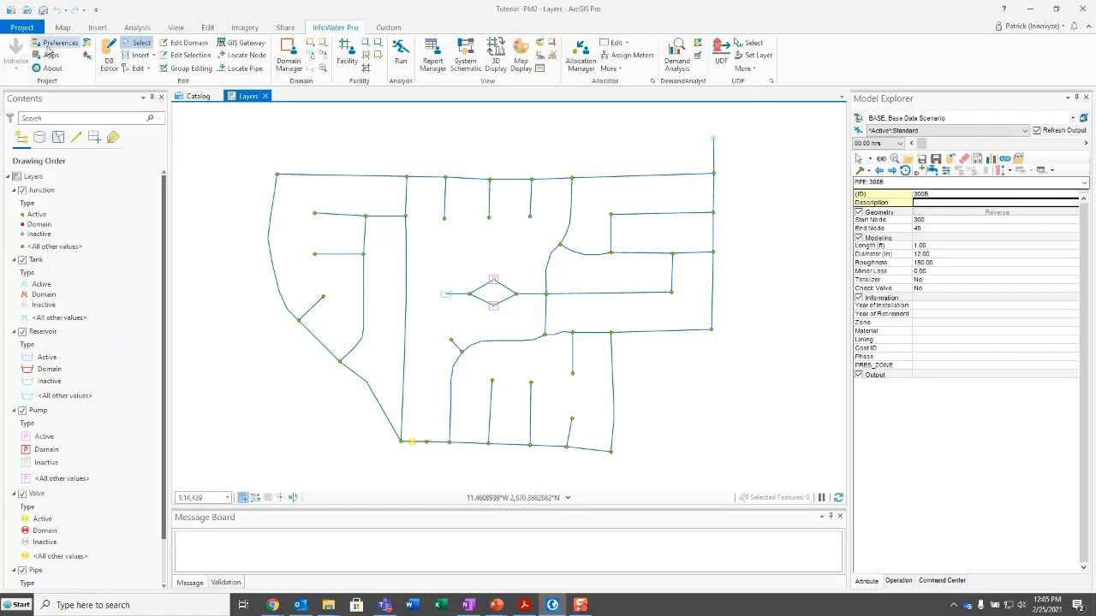
Leave Auto Length Calculation off in InfoWater Pro preferences, then select pipe 76 to edit its 680.00 length.
left_click(55, 43)
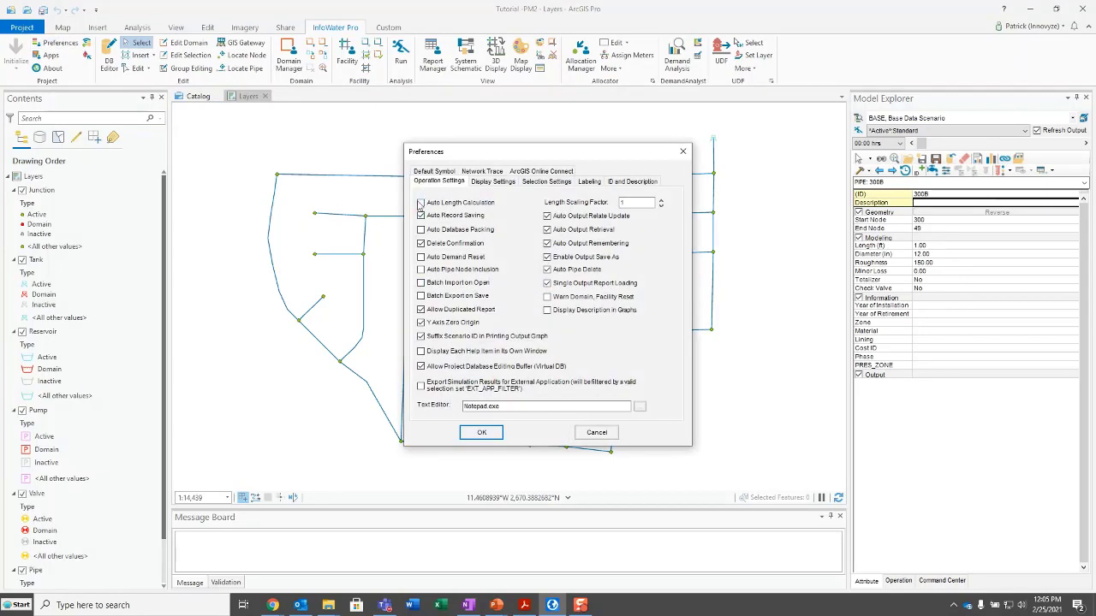
left_click(421, 203)
left_click(453, 231)
left_click(421, 202)
left_click(483, 433)
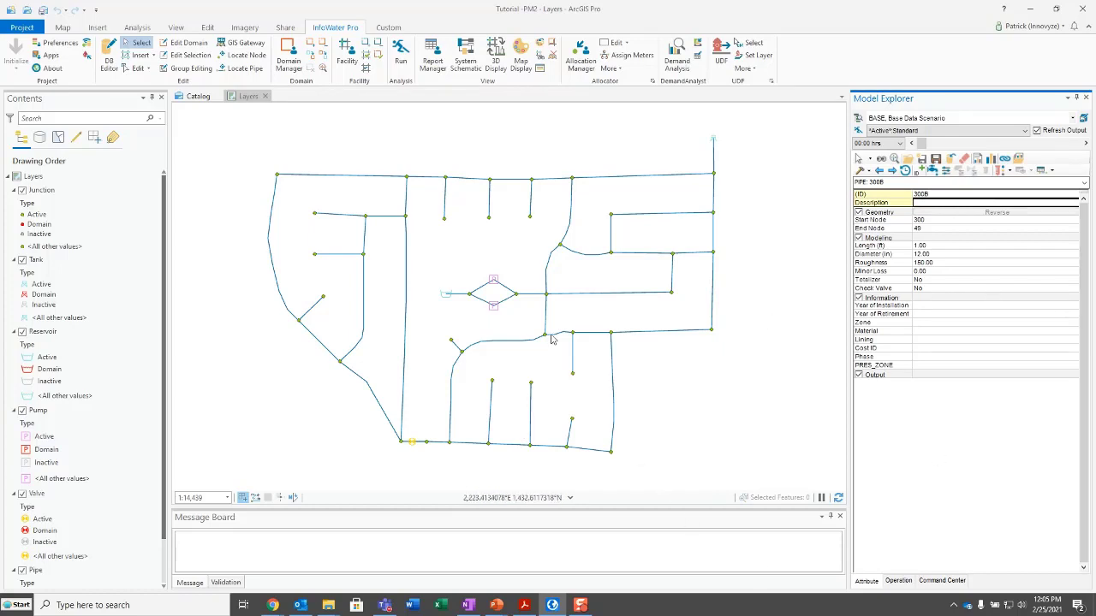
left_click(375, 397)
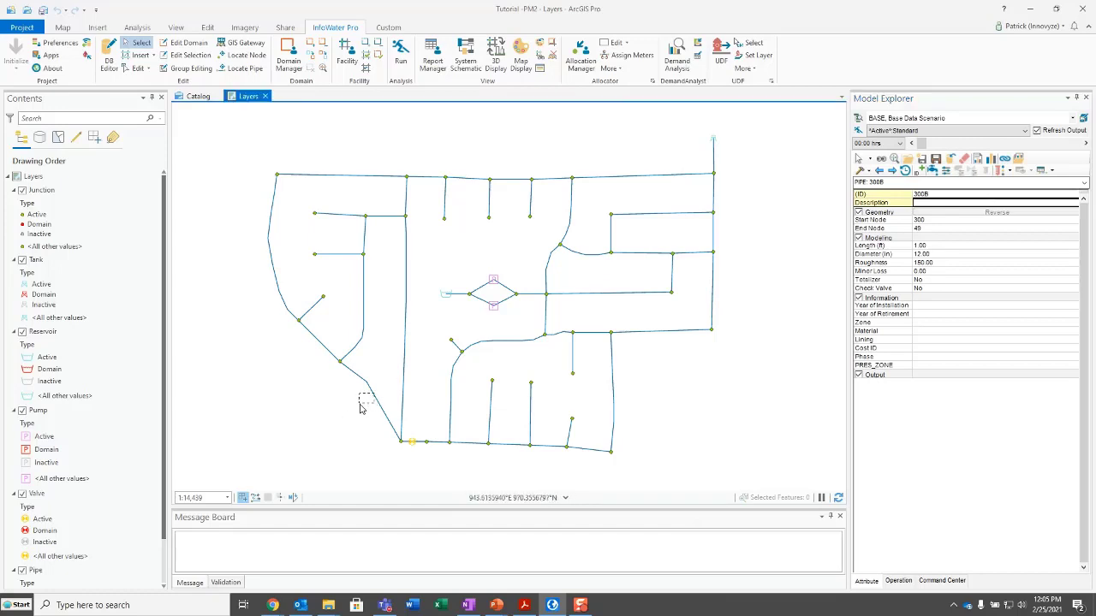
left_click(943, 245)
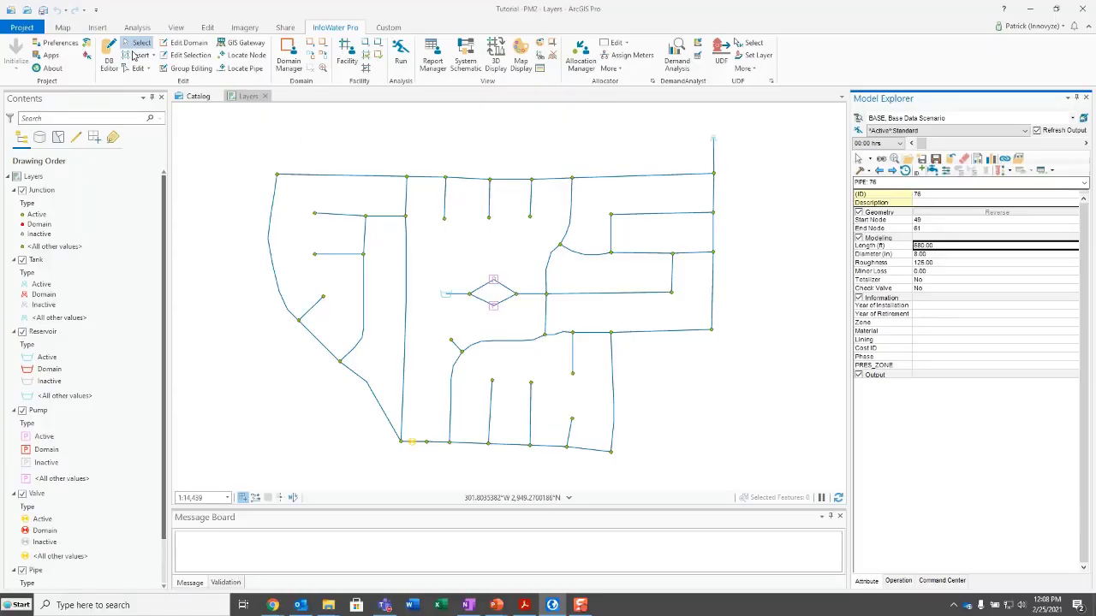
Start the Redraw Pipe tool and pick diagonal pipe 76 as the pipe to reroute.
left_click(135, 44)
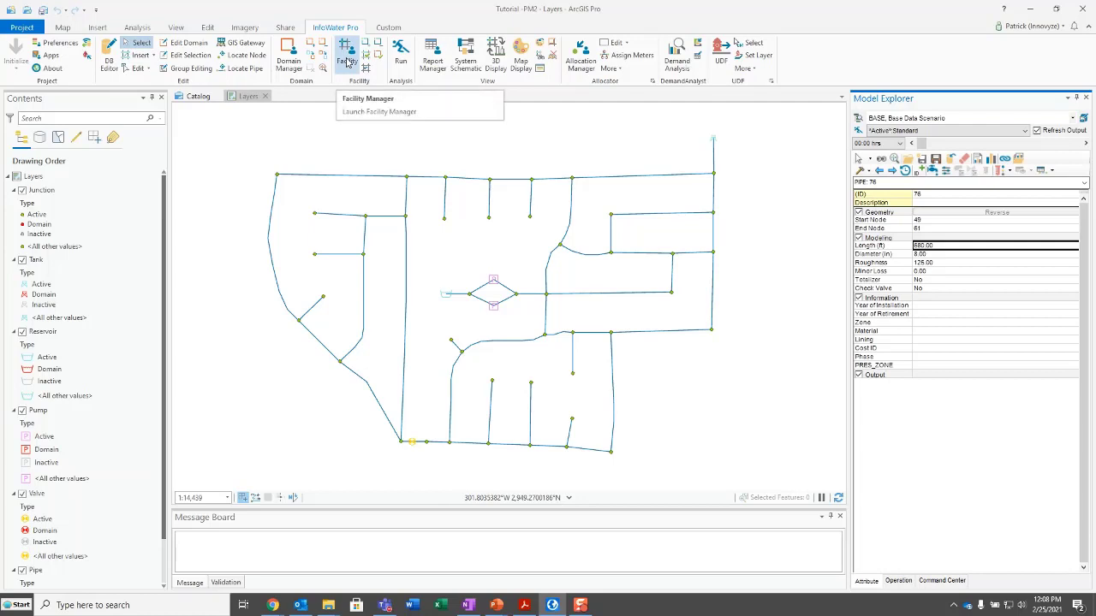
left_click(367, 384)
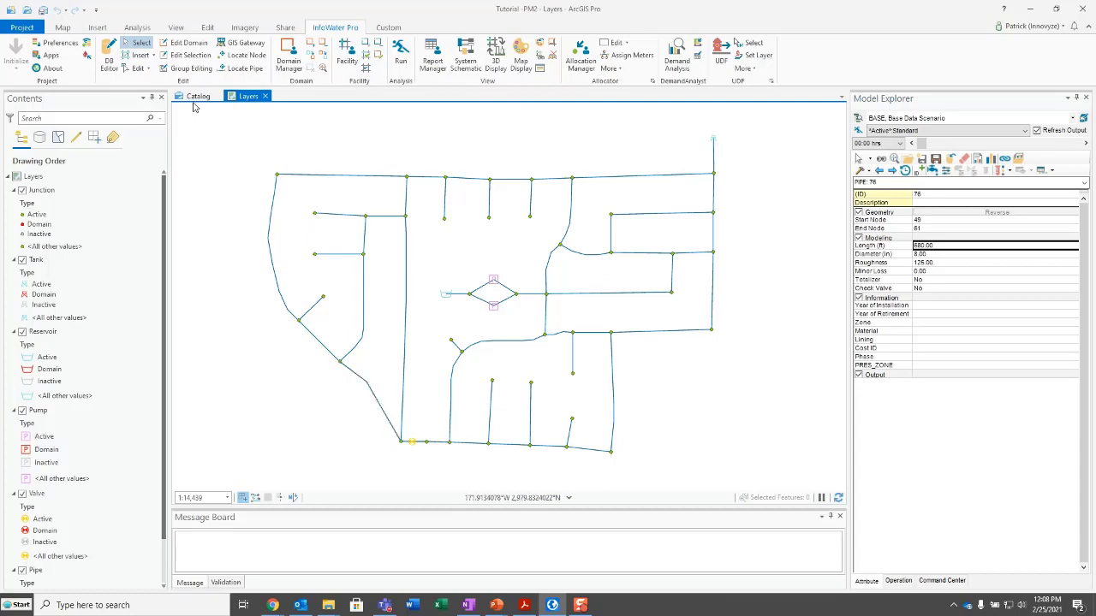
left_click(149, 69)
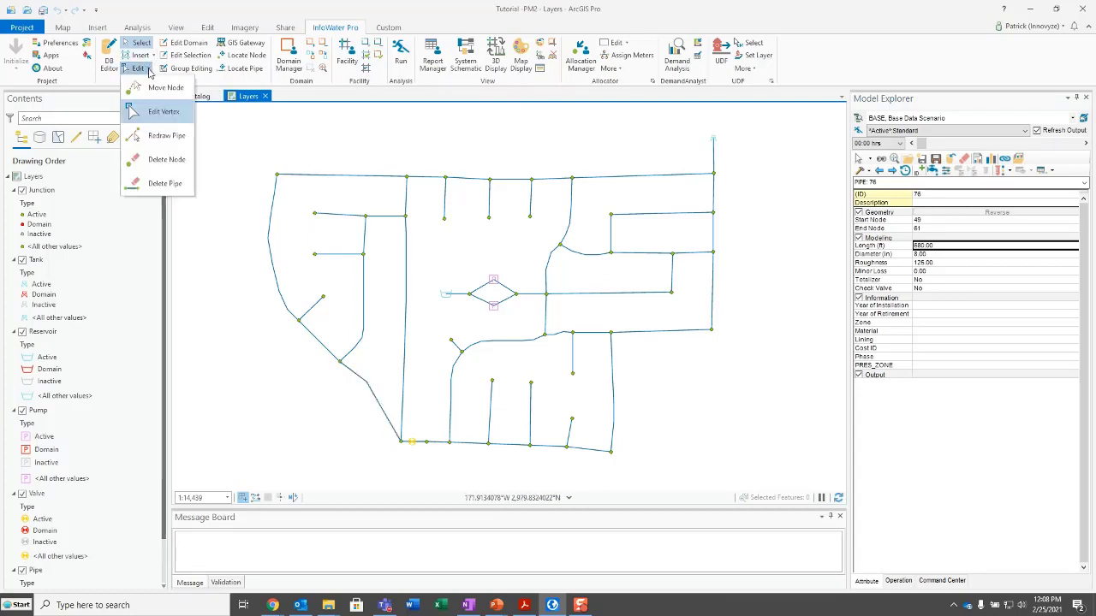
left_click(164, 136)
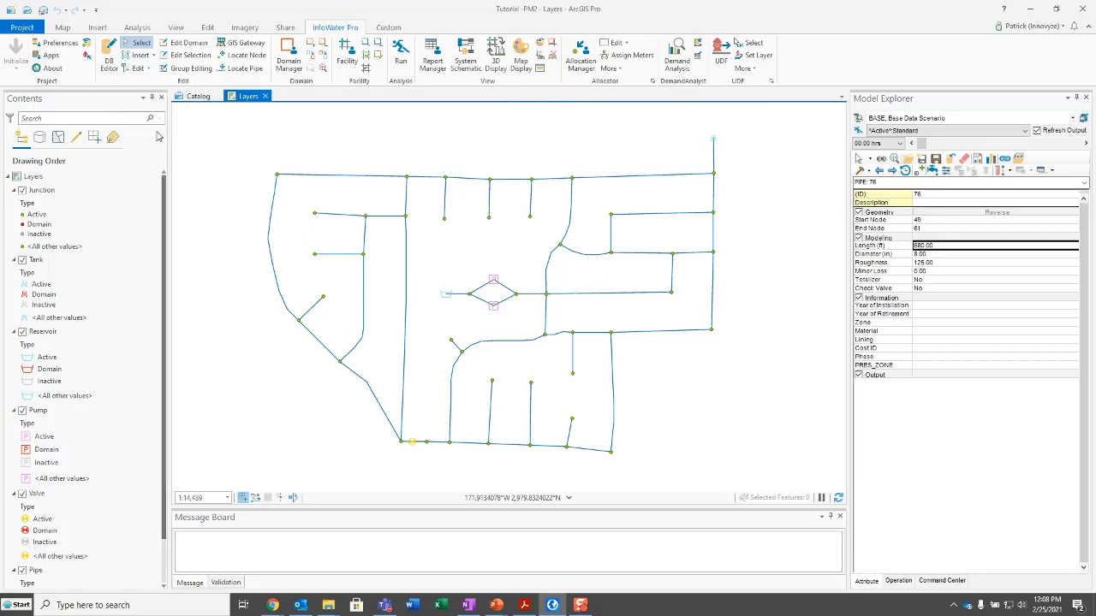
left_click(371, 388)
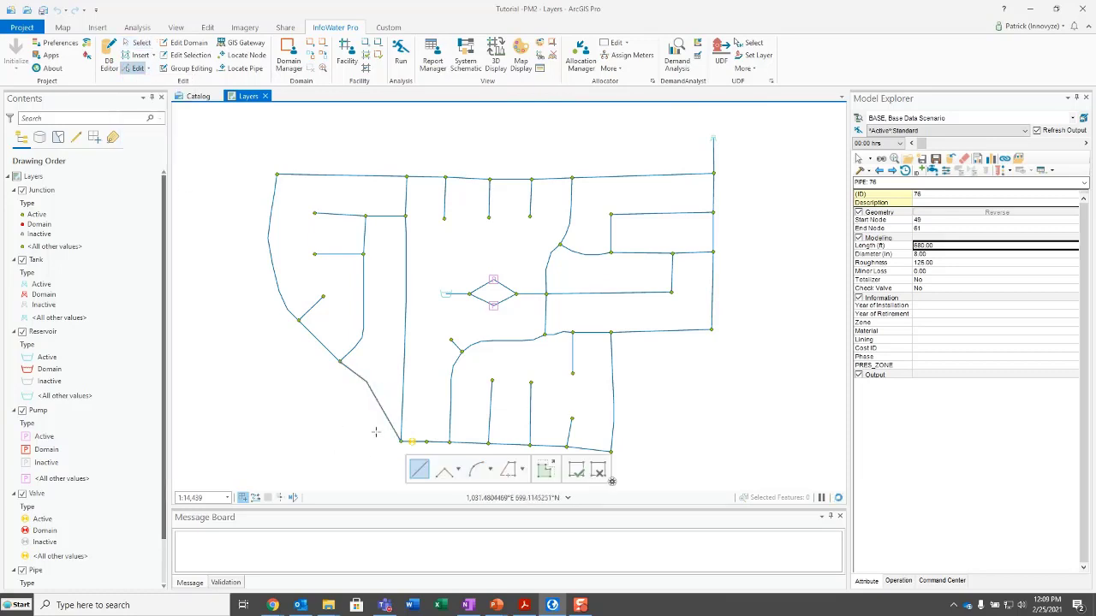
left_click(378, 403)
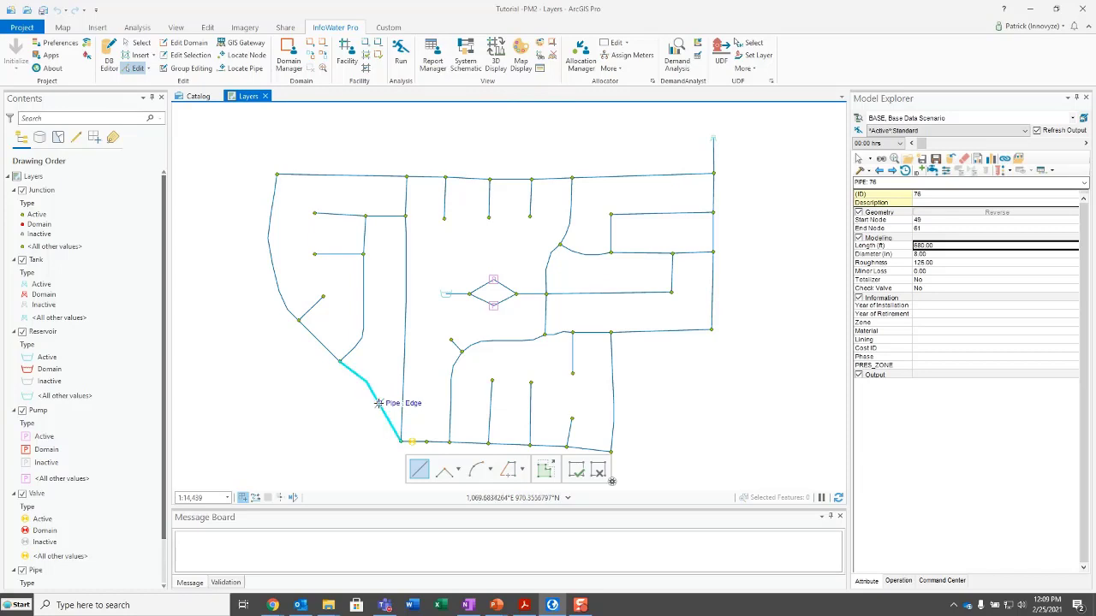
left_click(361, 337)
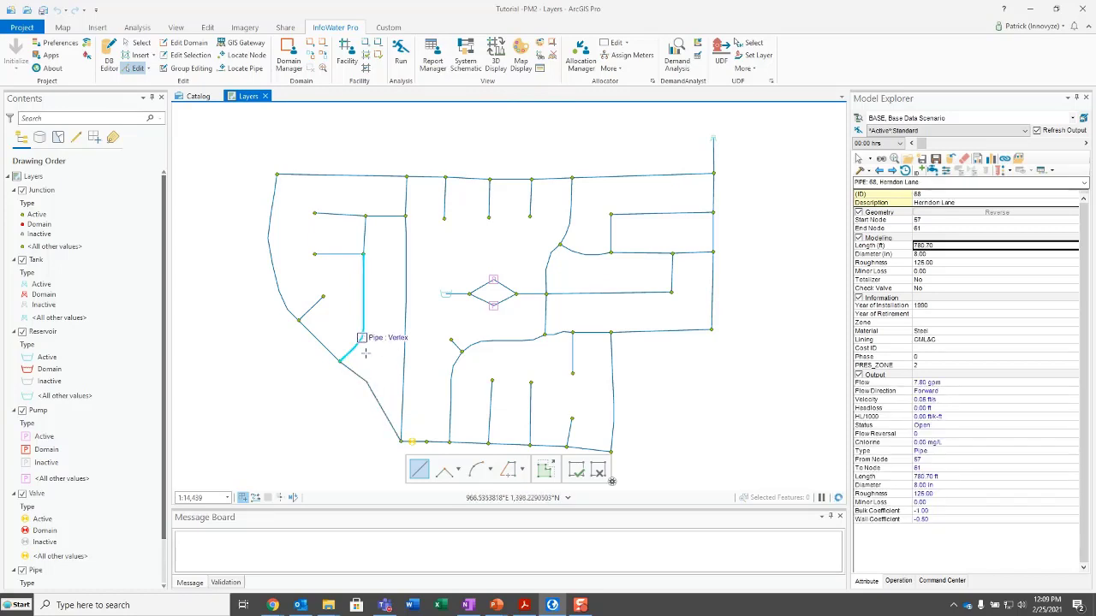
left_click(369, 388)
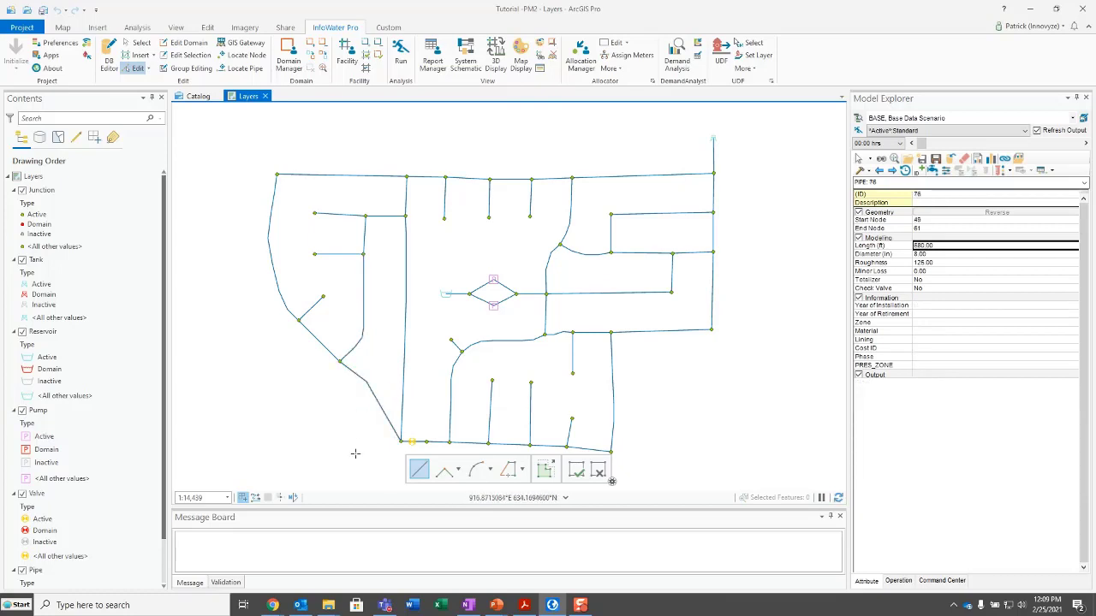
left_click(377, 399)
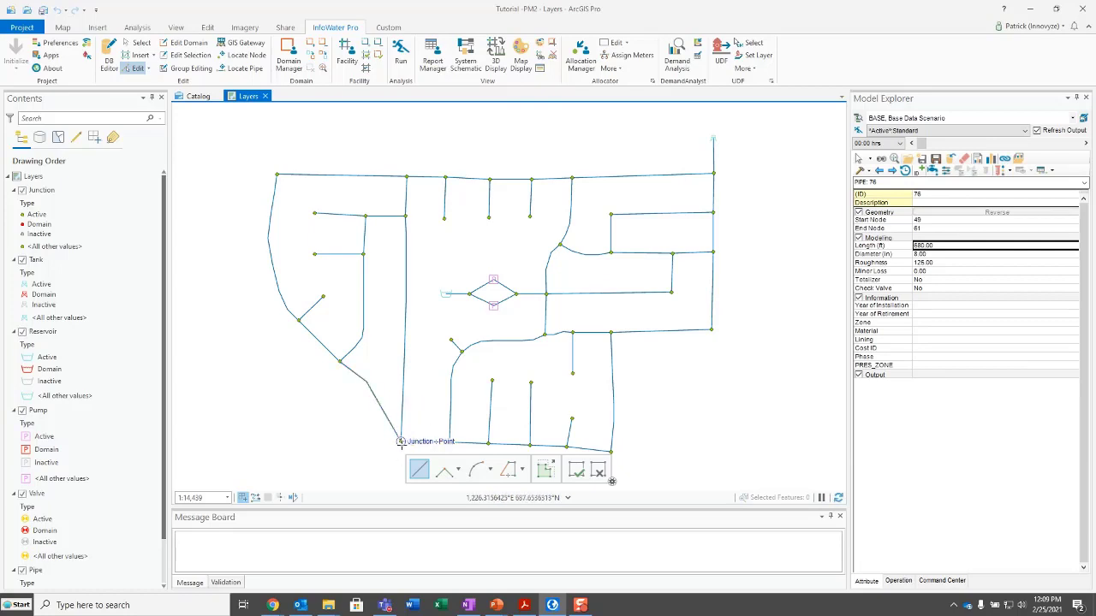
Draw pipe 76's new route from the bottom junction through three bend points to the upper-left junction.
scroll(400, 442, "up", 3)
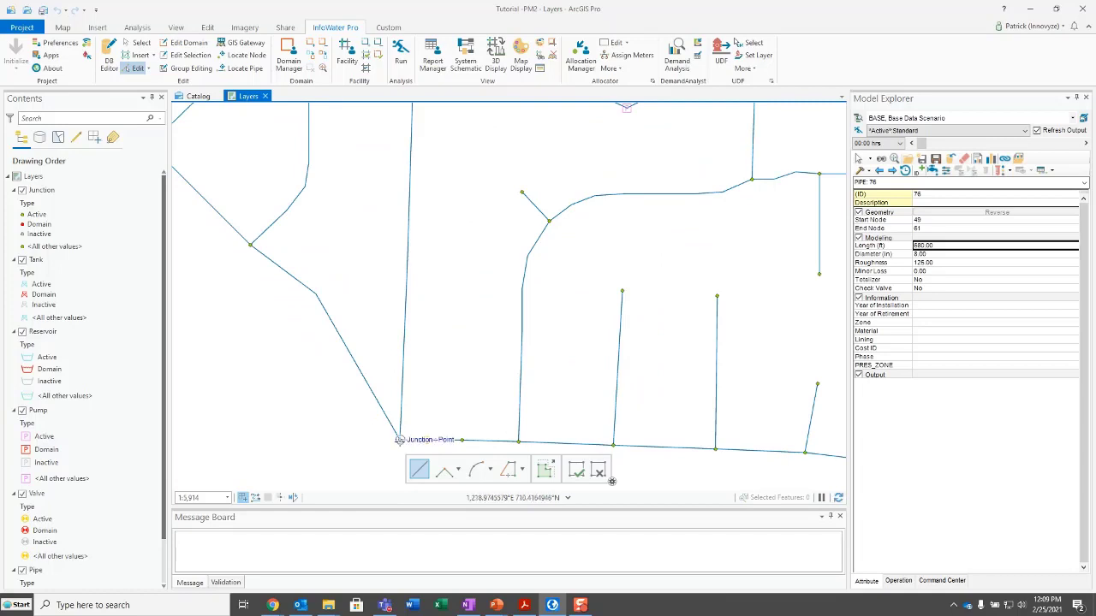
left_click(399, 440)
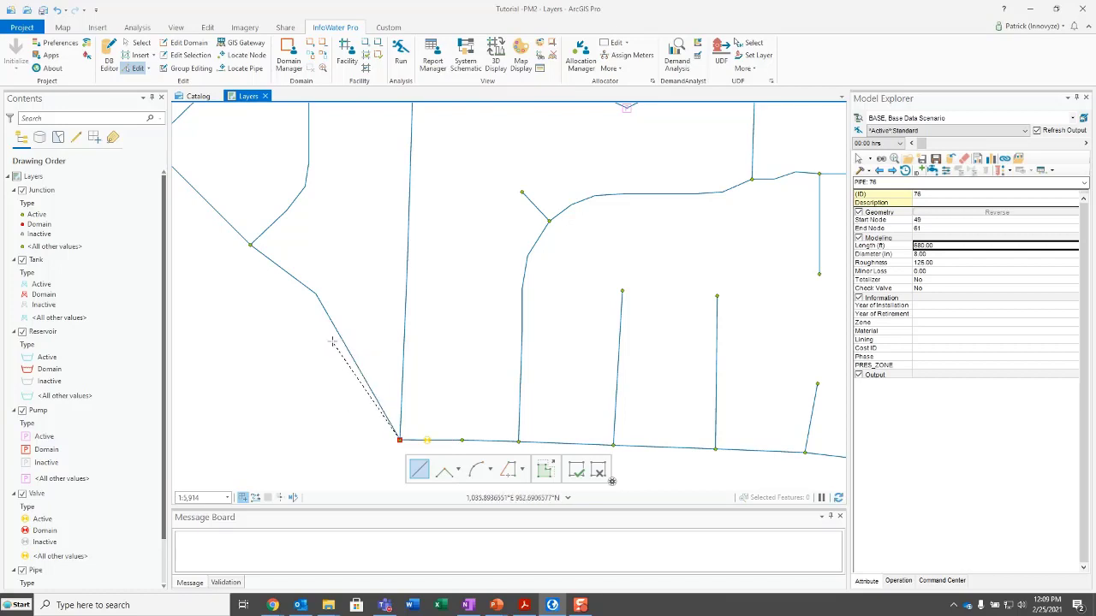
left_click(331, 340)
left_click(310, 302)
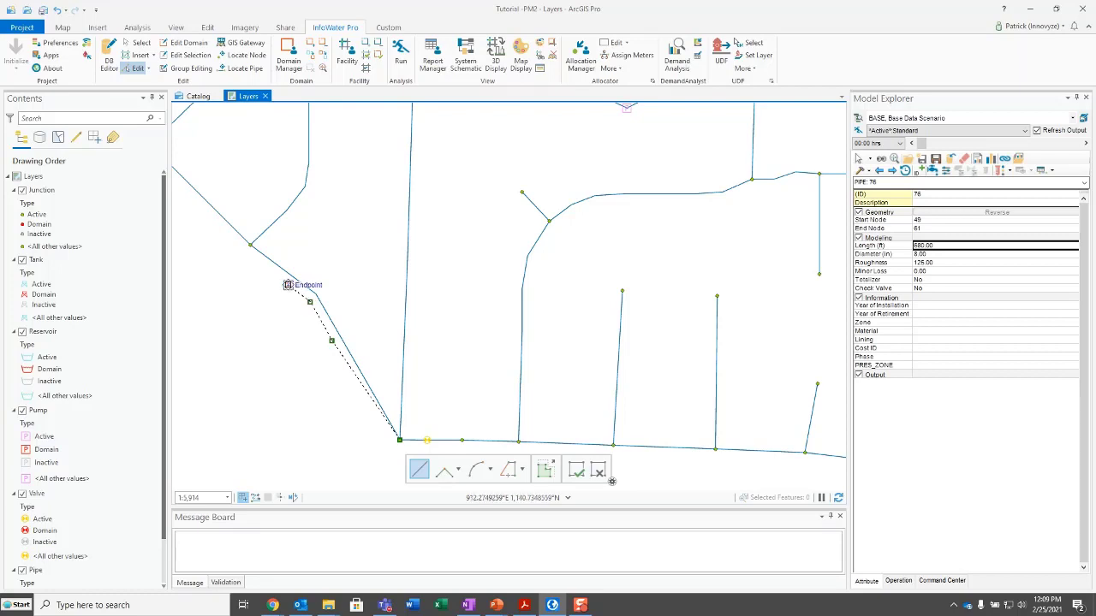
left_click(288, 285)
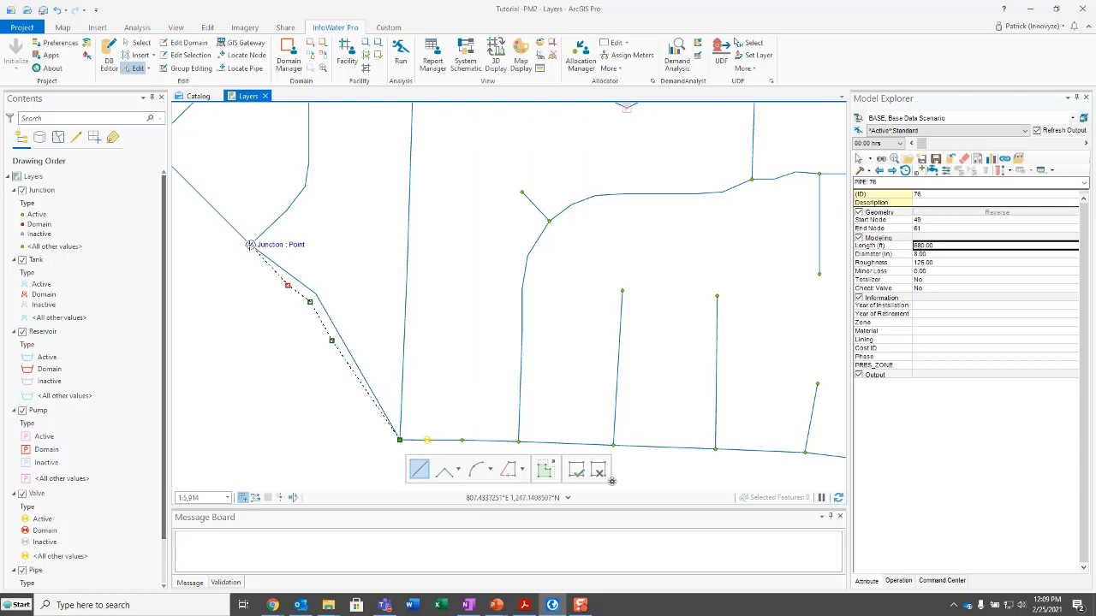
double_click(249, 244)
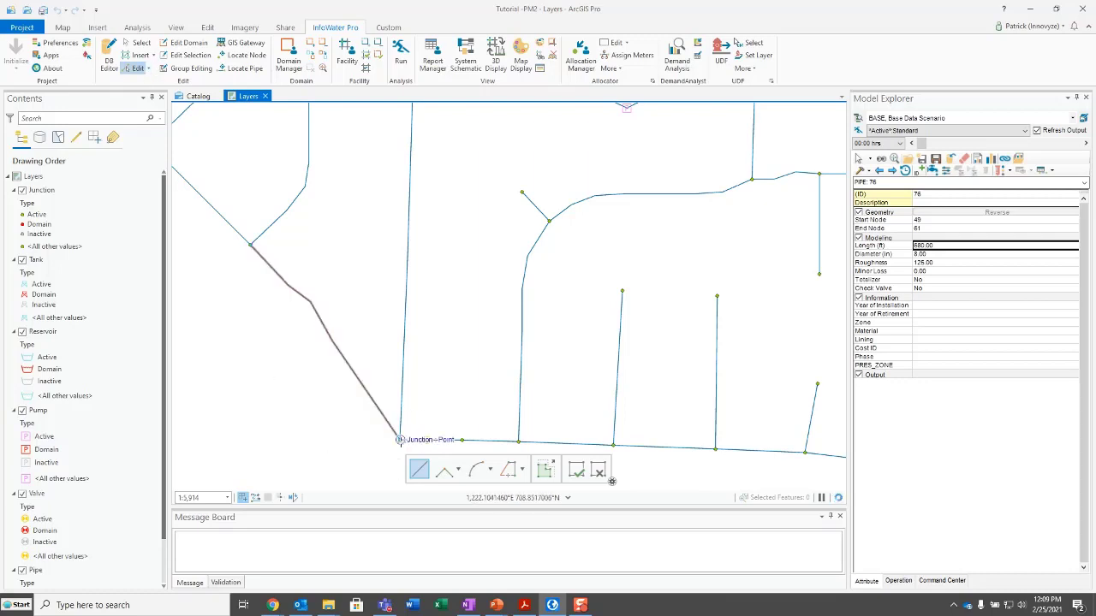
Switch to Edit Vertex and select pipe 76 to show its bend vertices.
left_click(149, 70)
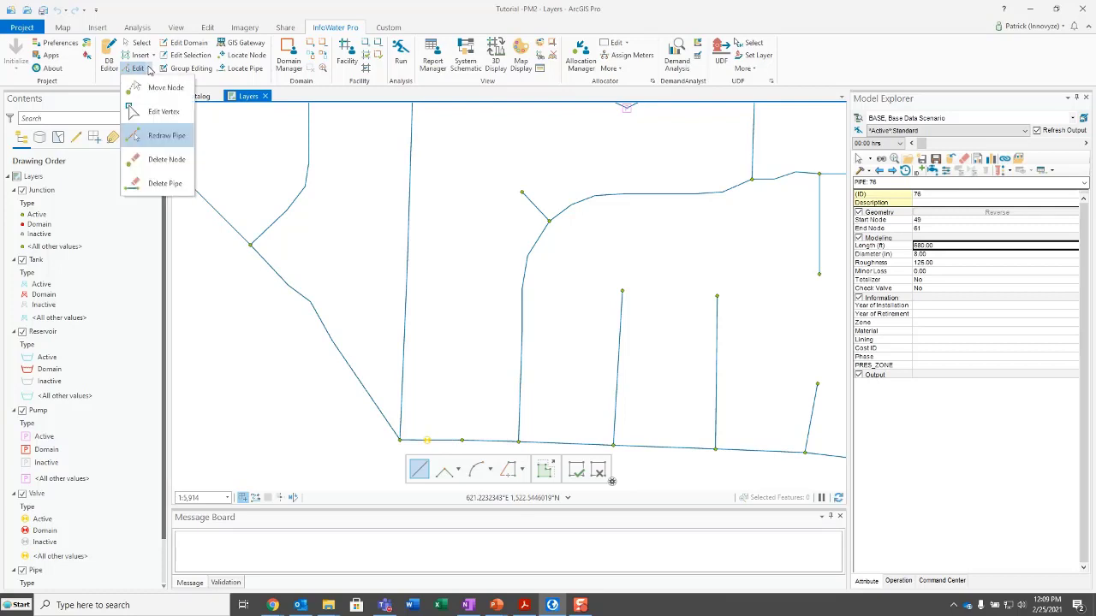
left_click(161, 118)
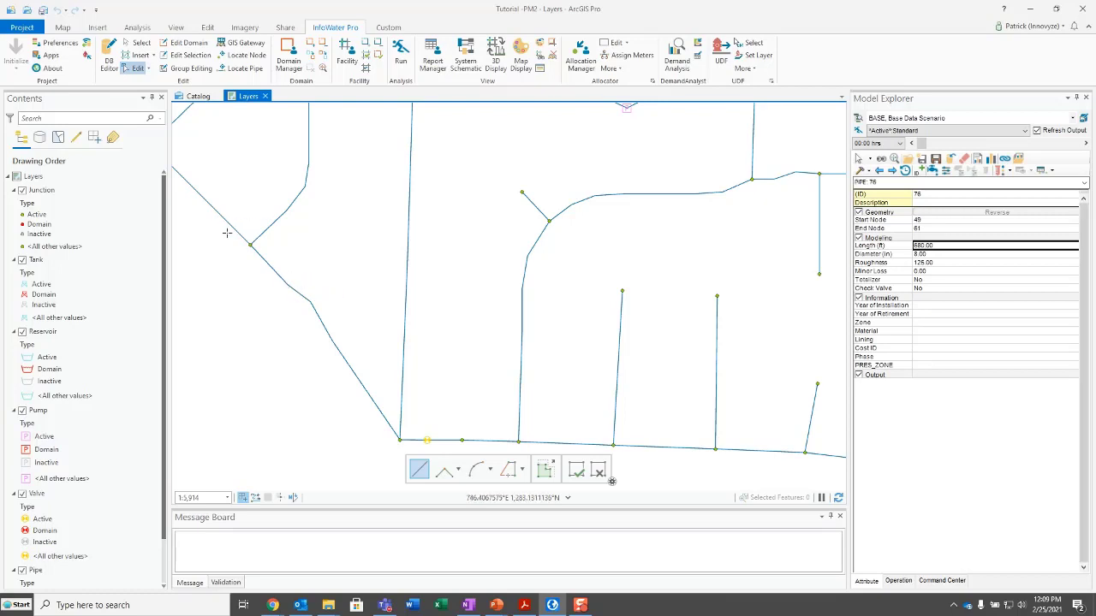
key("Escape")
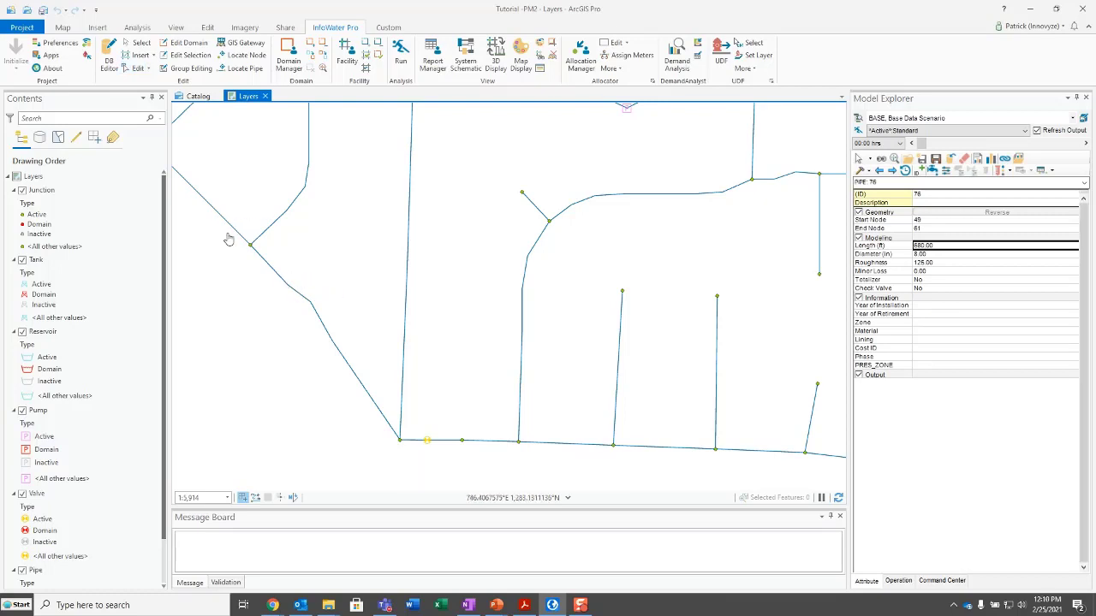
left_click(145, 68)
left_click(155, 88)
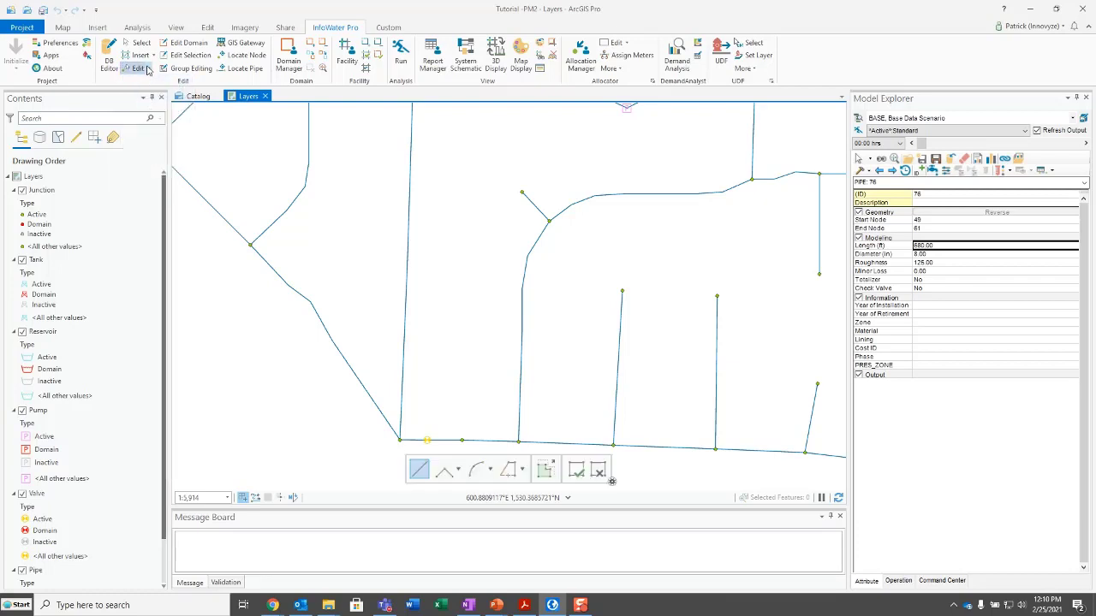
left_click(146, 68)
left_click(159, 111)
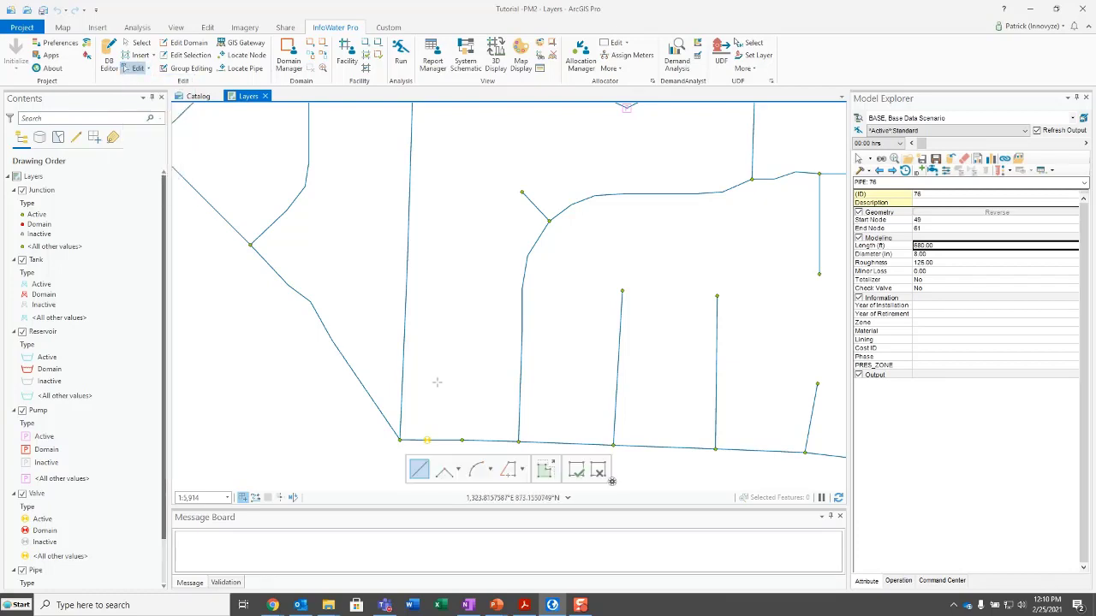
left_click(401, 343)
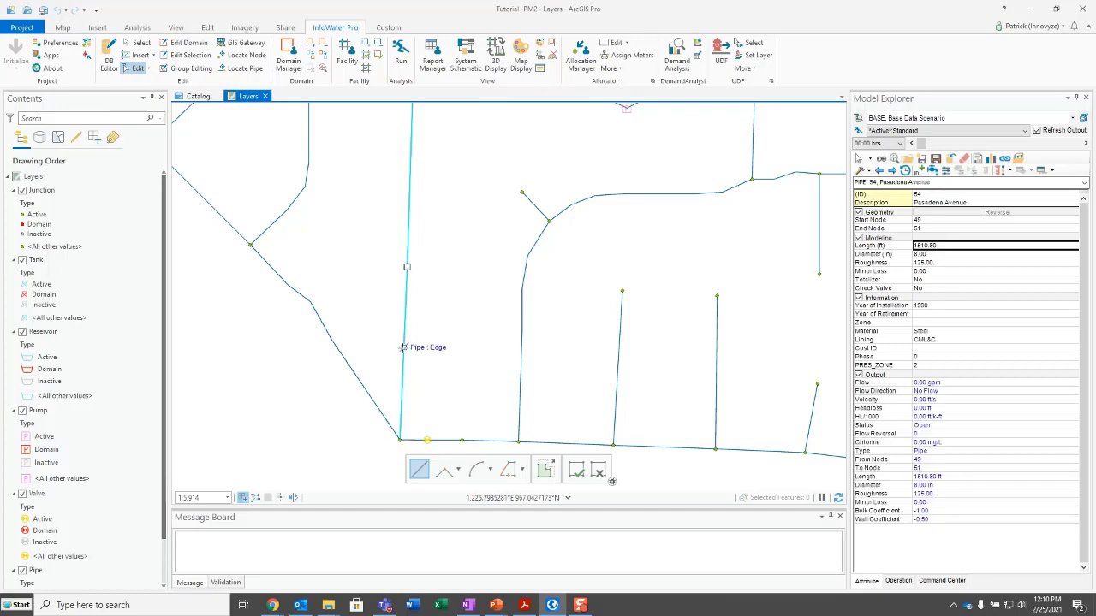
left_click(353, 372)
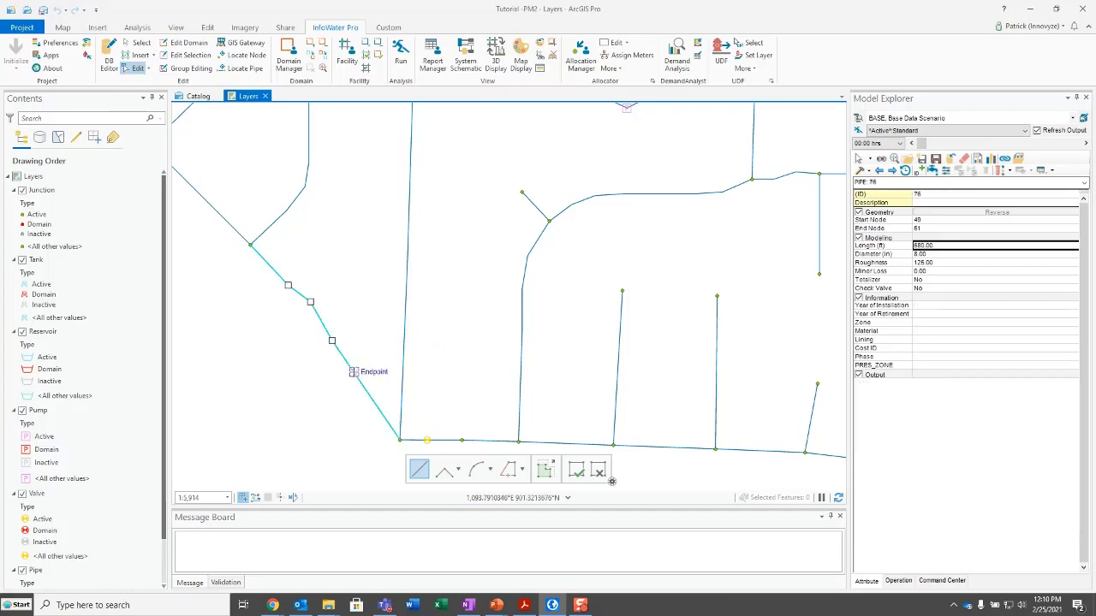
Delete the extra bend vertex on pipe 76, then add a new vertex and drag it into place.
left_click_drag(289, 282, 287, 271)
left_click(286, 271)
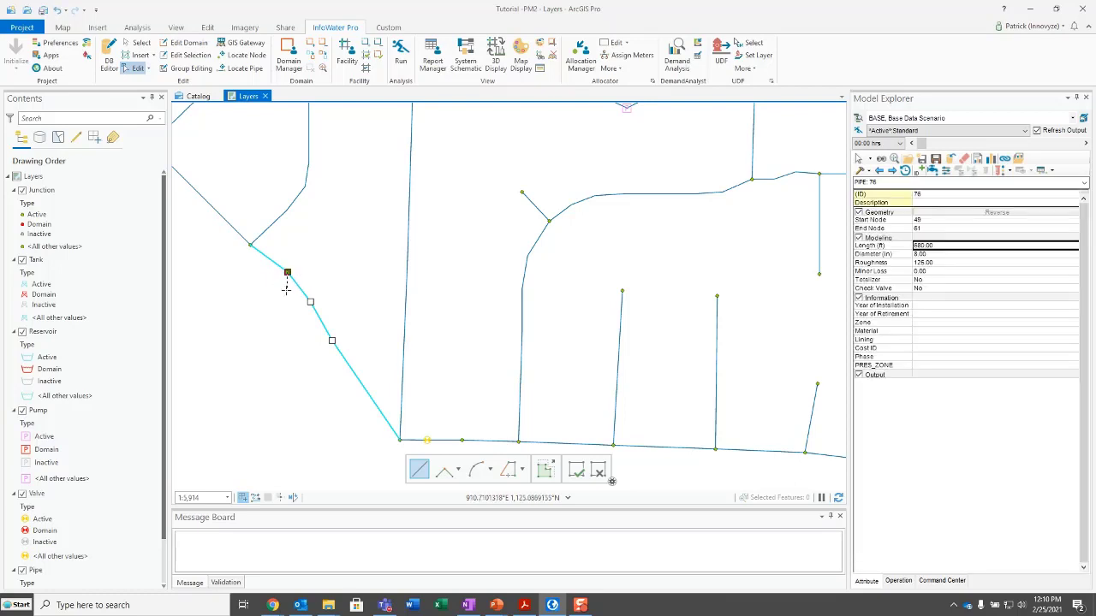
mouse_move(284, 277)
left_mouse_down()
mouse_move(286, 297)
mouse_move(281, 262)
left_mouse_up()
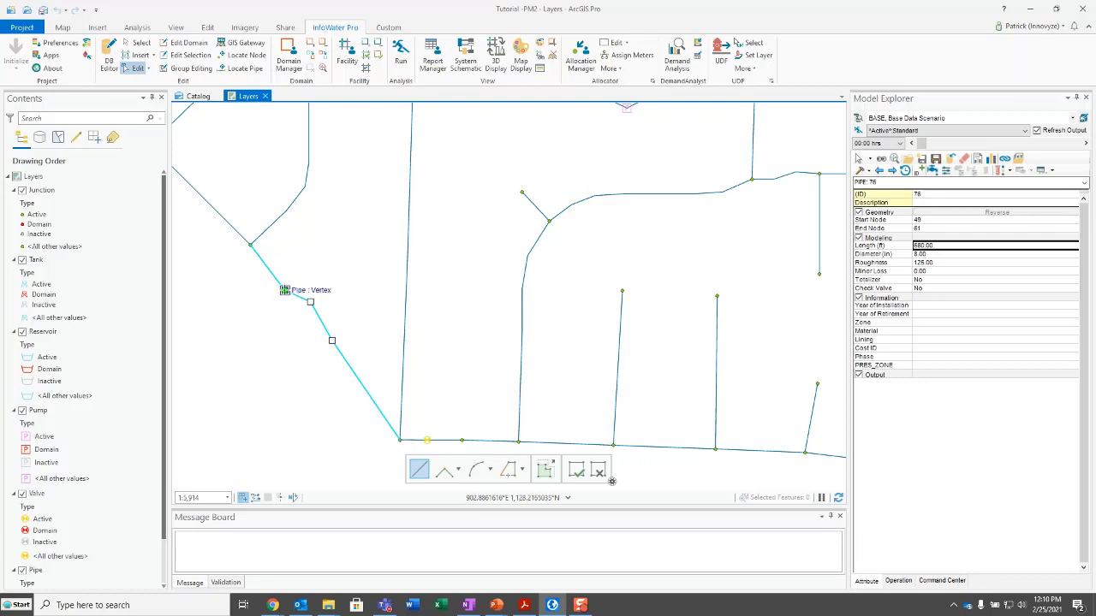
left_click_drag(284, 290, 281, 264)
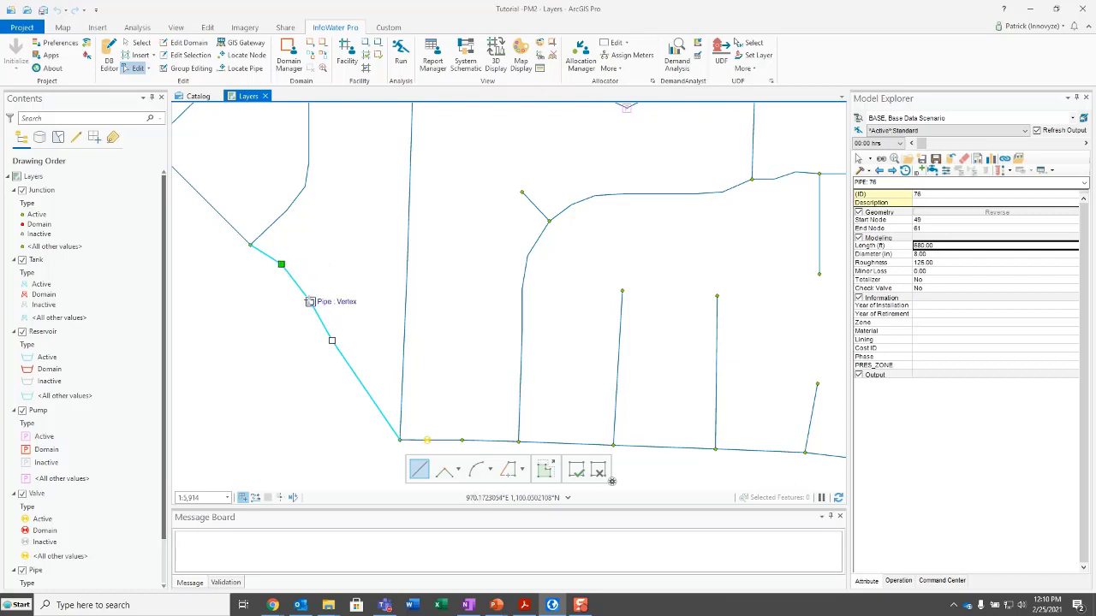
key("Delete")
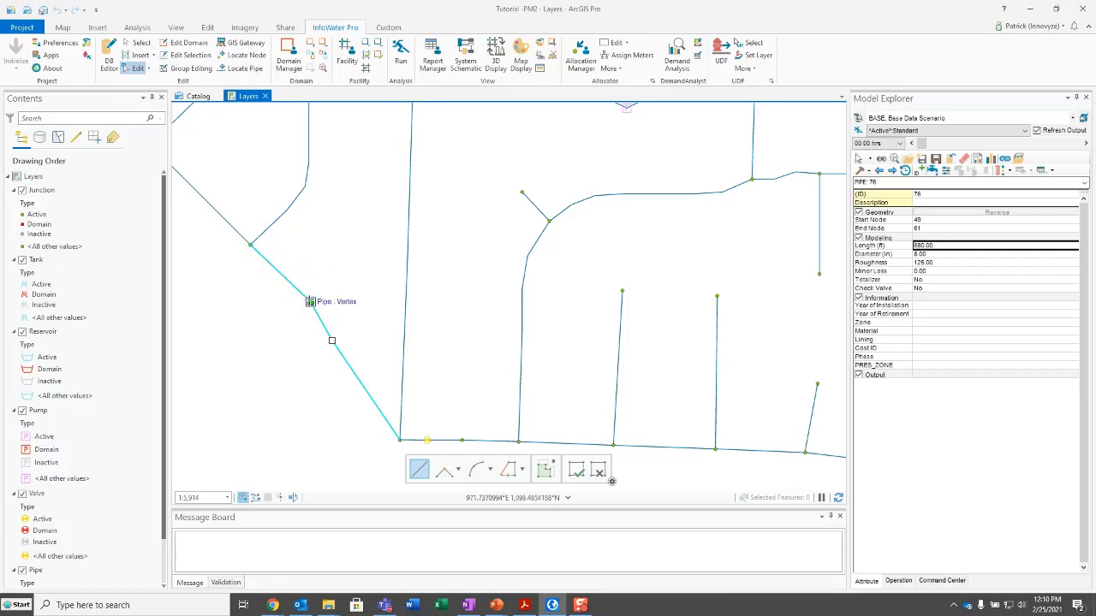
left_click(277, 271)
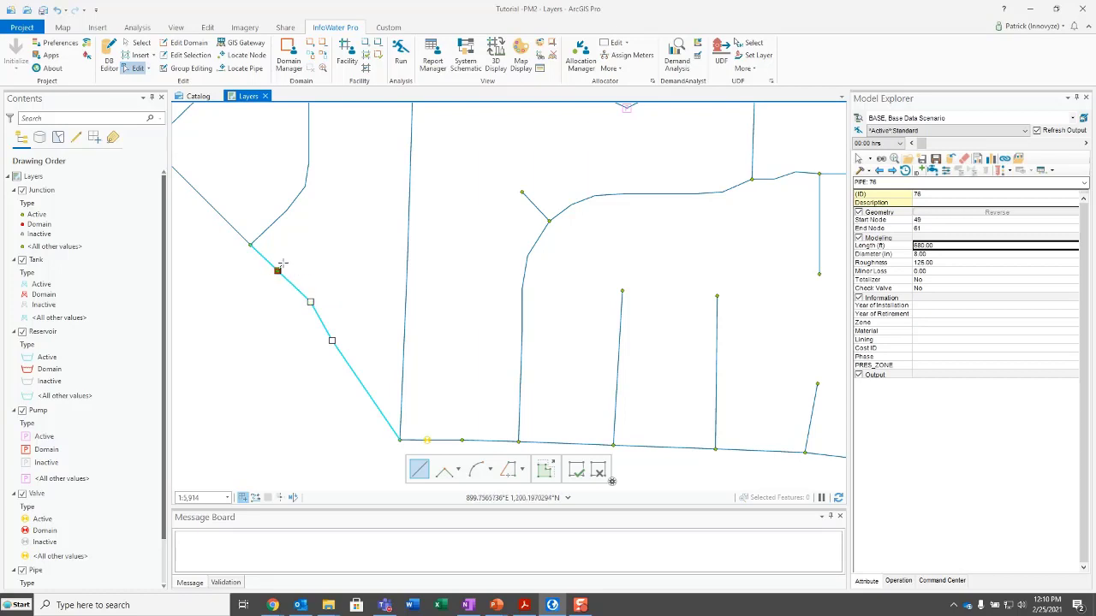
left_click_drag(277, 271, 282, 263)
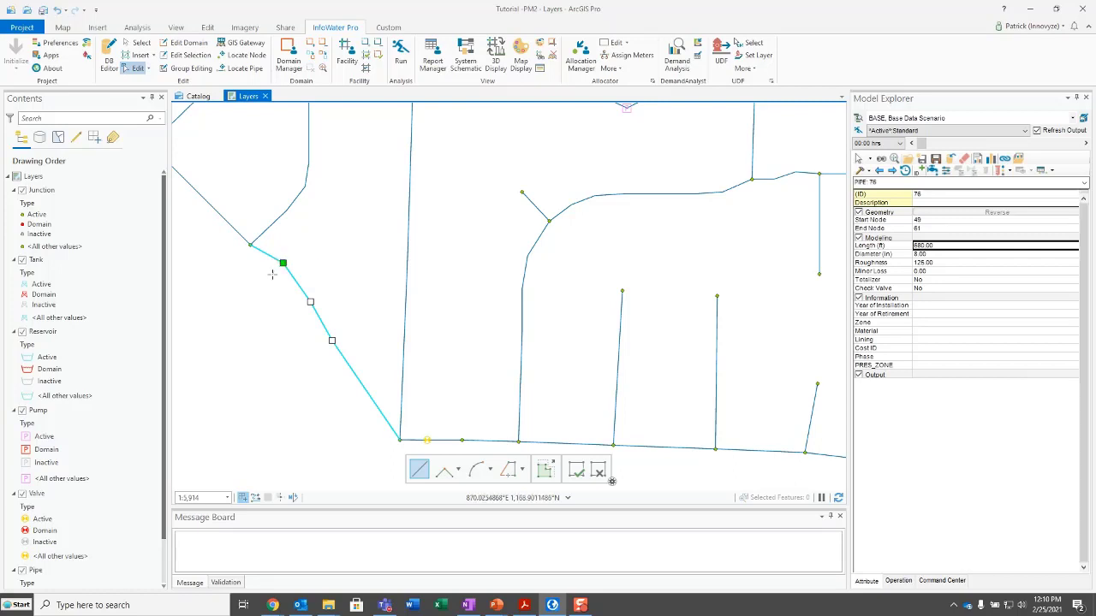
left_click(271, 274)
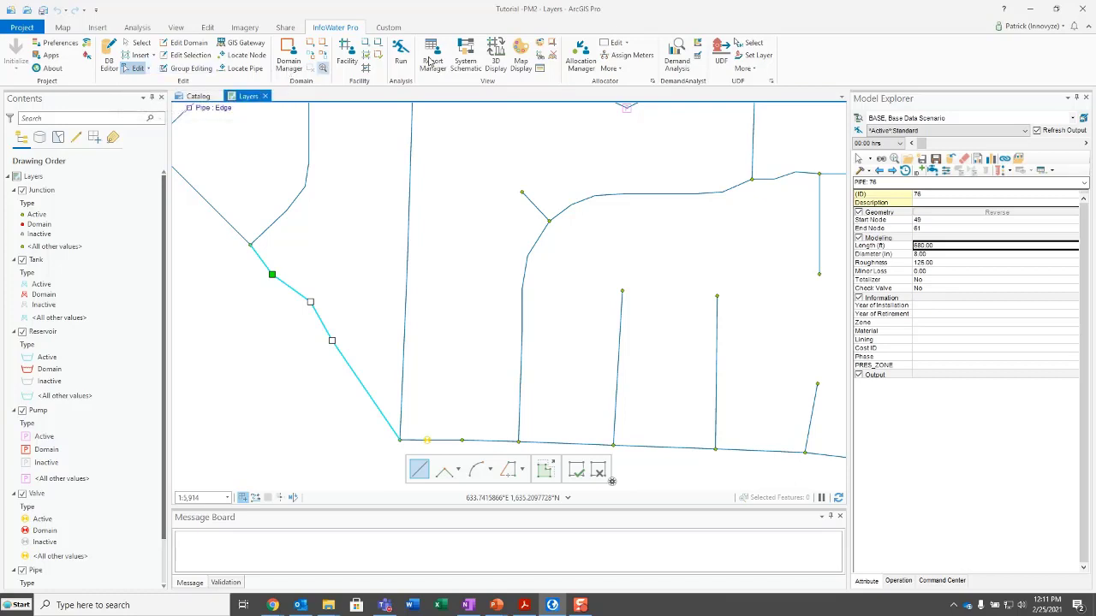
Zoom in and, with Edit Vertex, move the pipe endpoint at junction 87 to a new spot on the straight line.
scroll(451, 264, "up", 3)
scroll(451, 266, "down", 5)
scroll(452, 350, "up", 4)
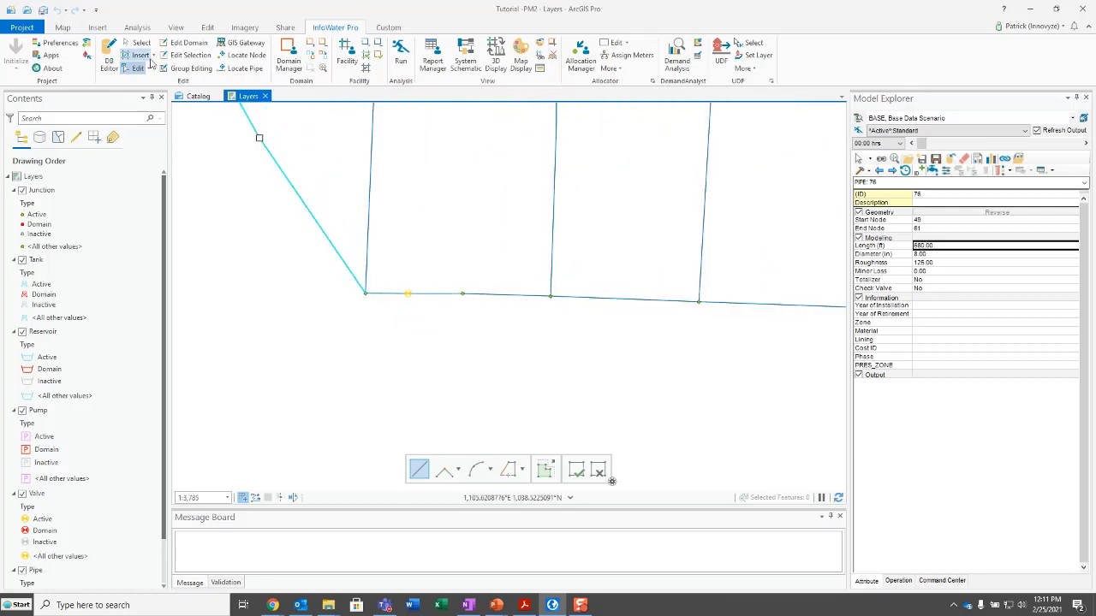
left_click(140, 68)
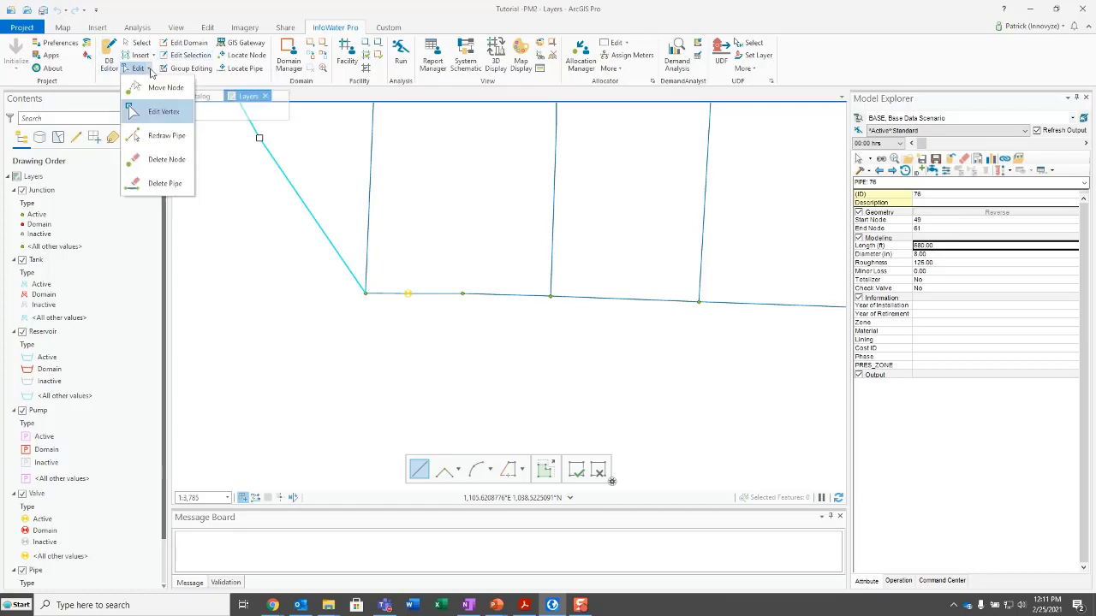
left_click(156, 101)
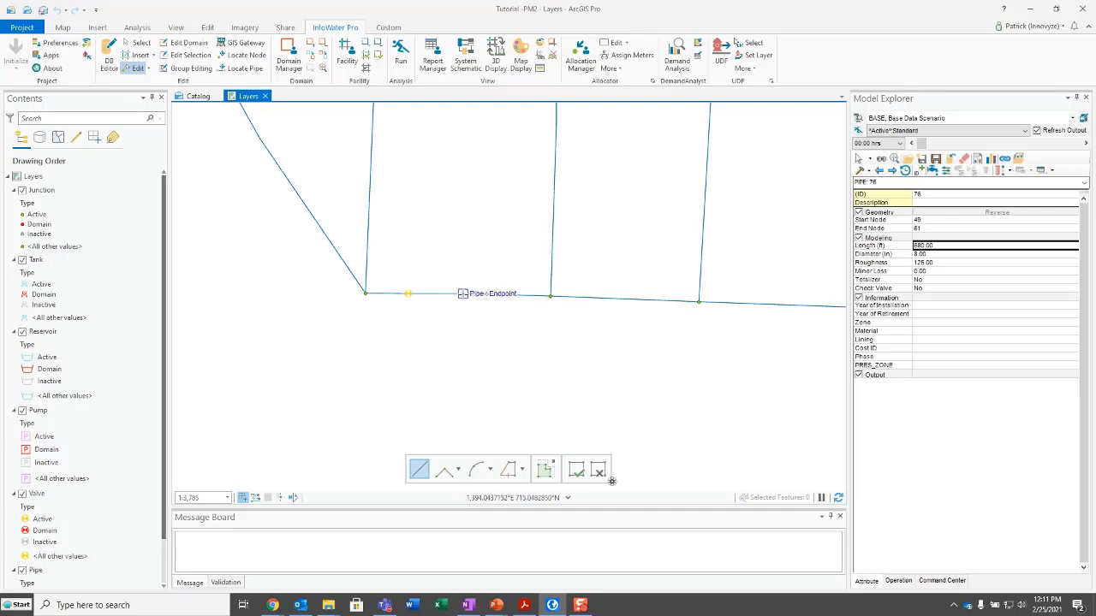
left_click(462, 294)
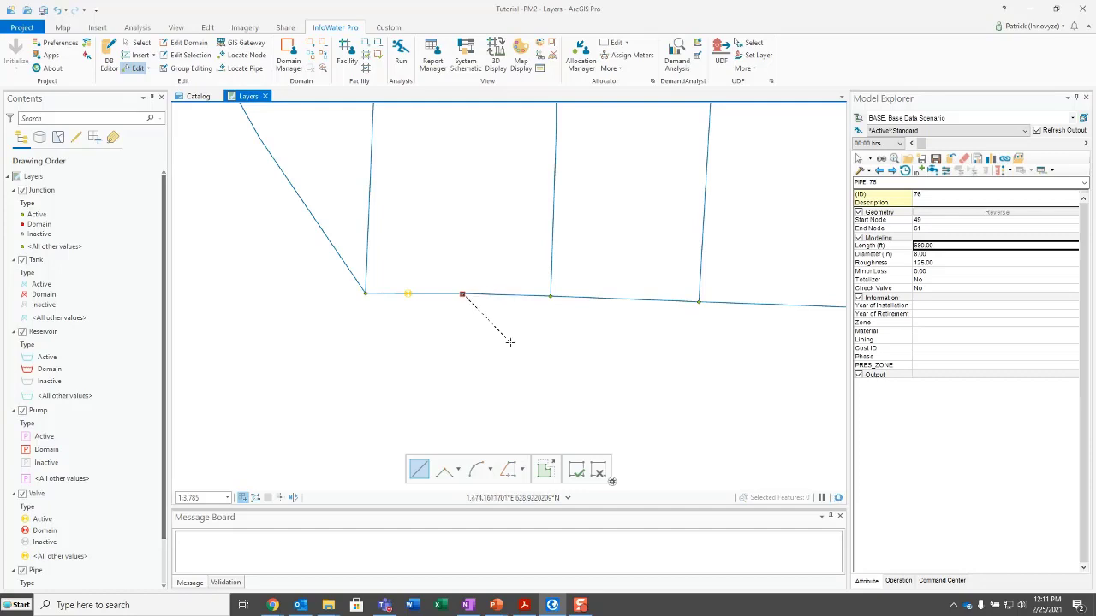
left_click(479, 308)
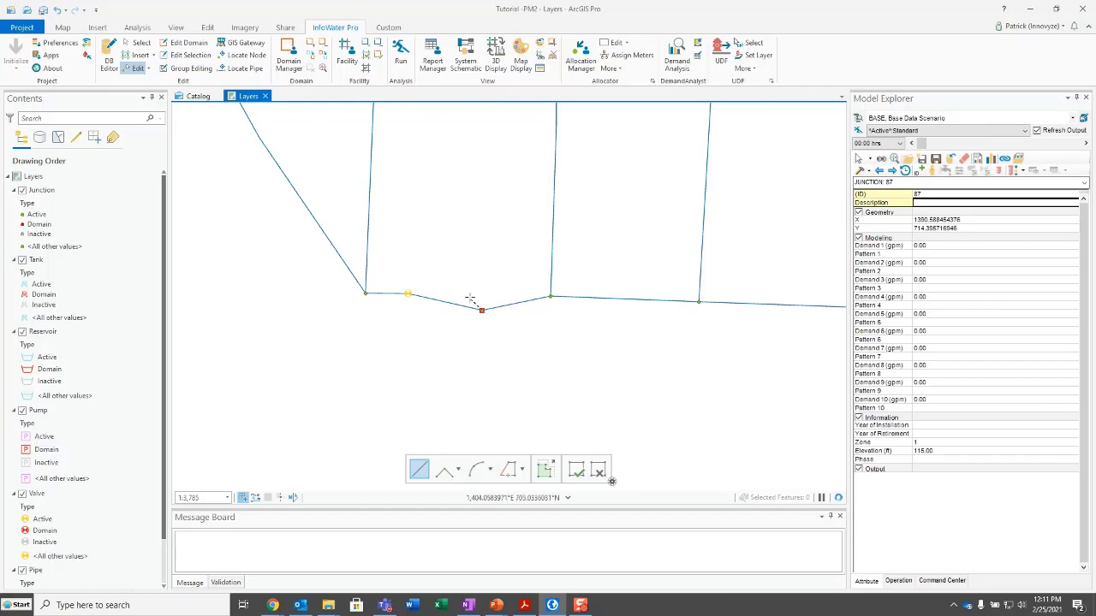
left_click(468, 294)
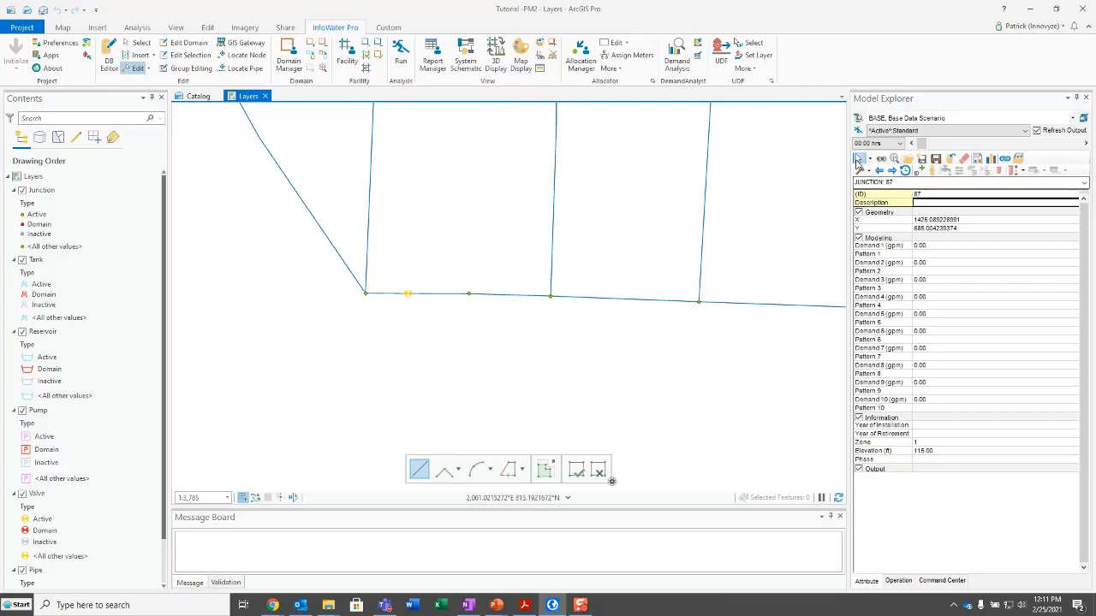
Box-select pipes 52, 300A and 300B in turn, then select valve 300 to show its attributes.
left_click(858, 159)
left_click_drag(472, 291, 508, 319)
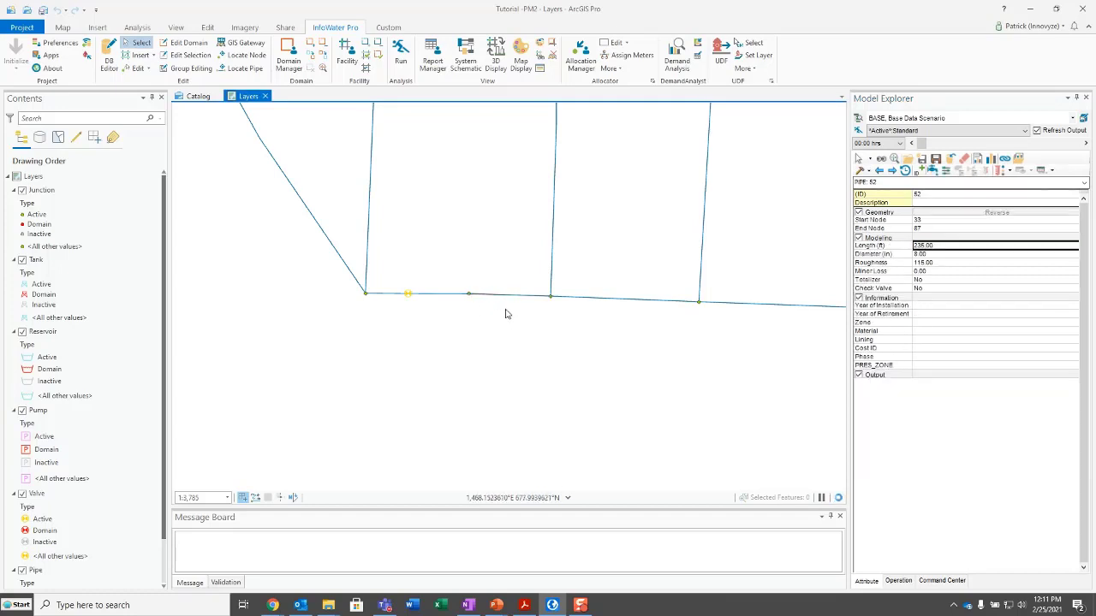
left_click_drag(432, 291, 445, 312)
left_click_drag(390, 291, 393, 314)
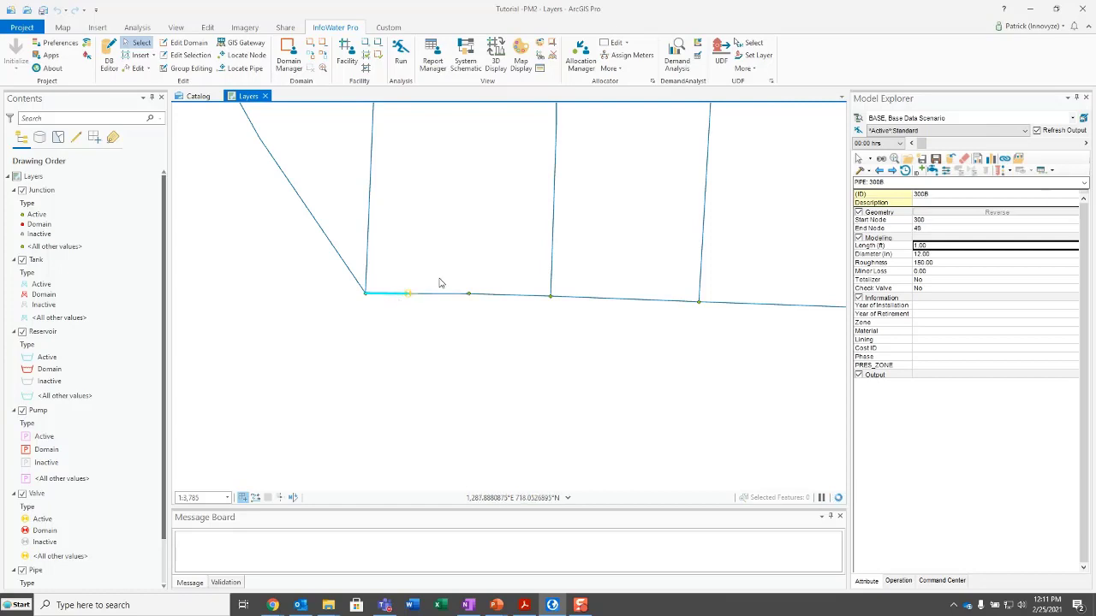
left_click_drag(506, 294, 513, 306)
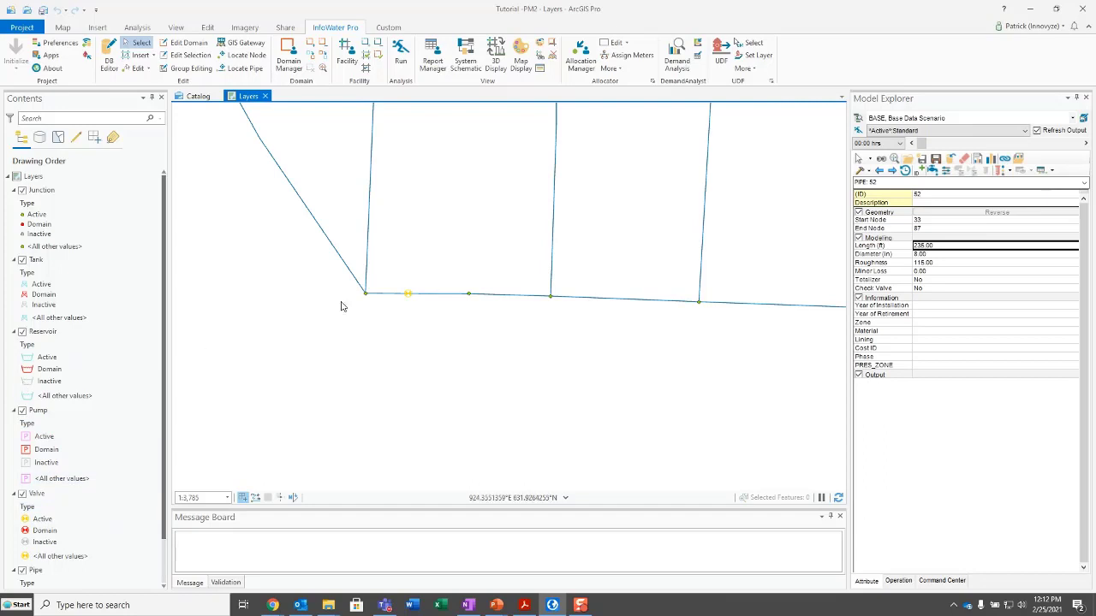
left_click(408, 296)
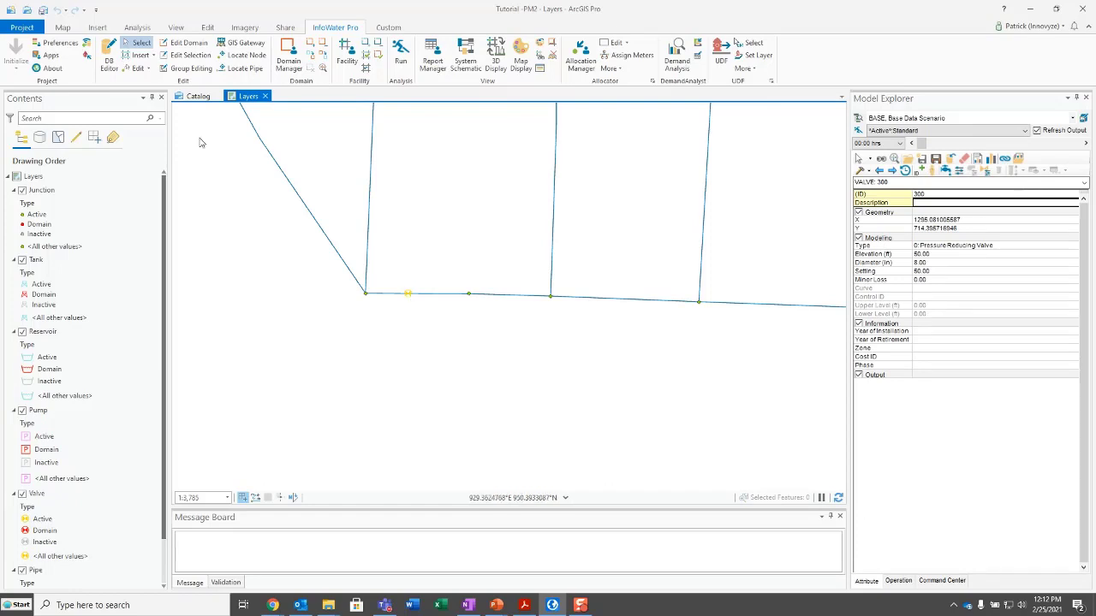
In network edit mode, drag valve 300 off its spot and then back in line with the lower pipe.
left_click(137, 68)
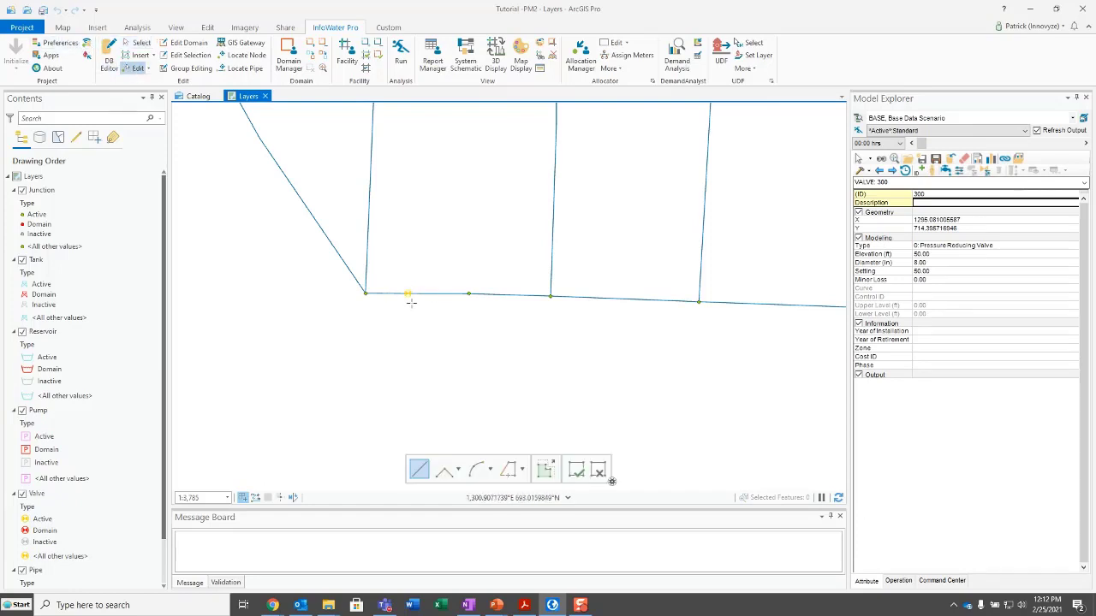
left_click_drag(411, 301, 411, 302)
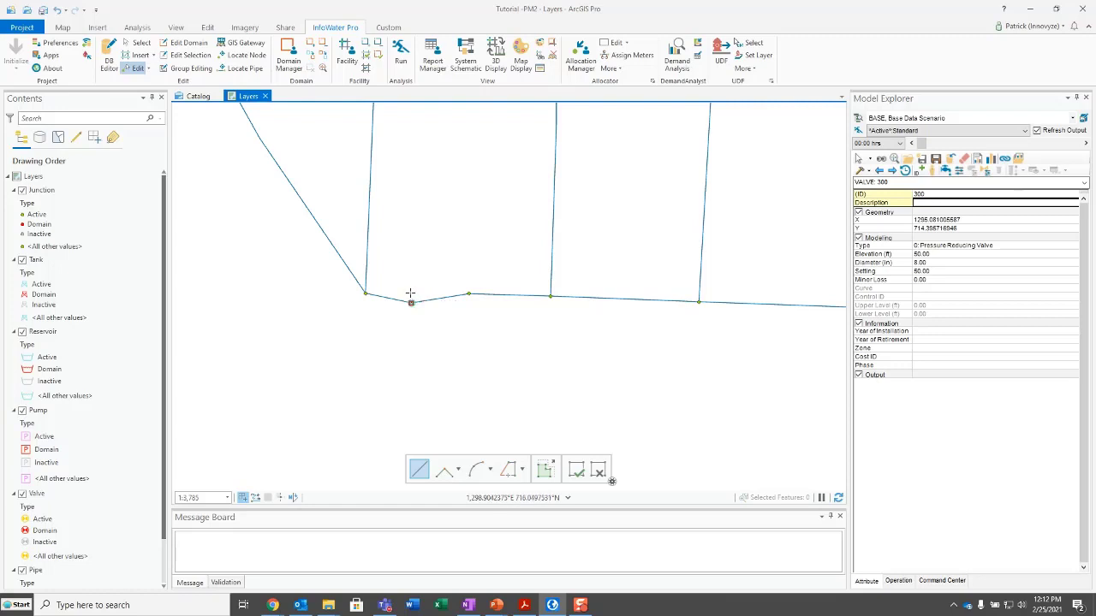
left_click(410, 295)
left_click_drag(410, 303, 410, 295)
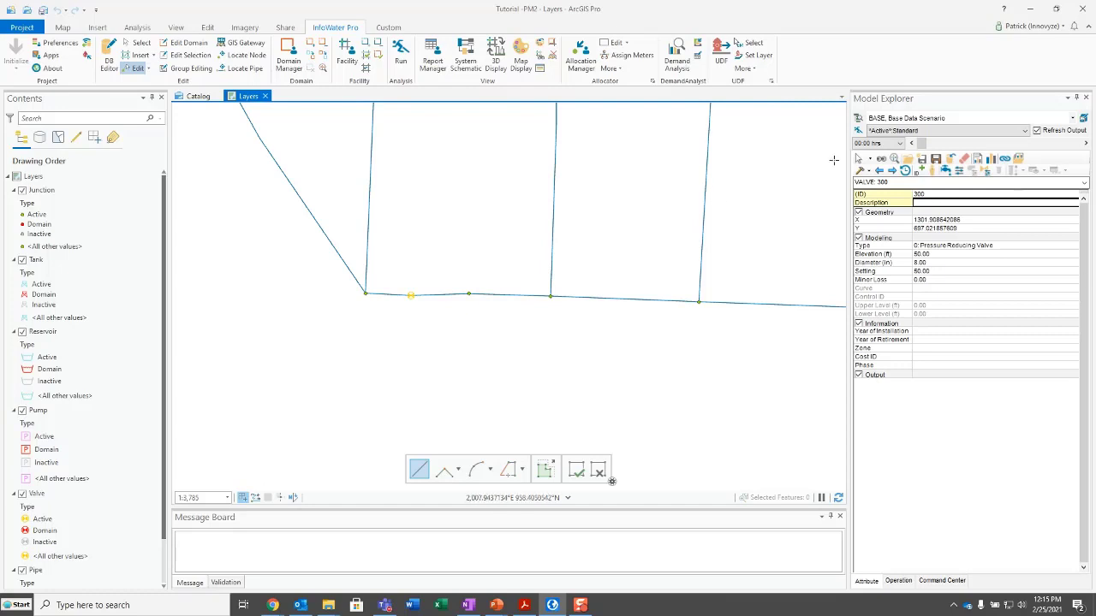
Select pipe 300A and enter 50 as its Length (ft) in Model Explorer.
left_click(858, 160)
left_click(424, 295)
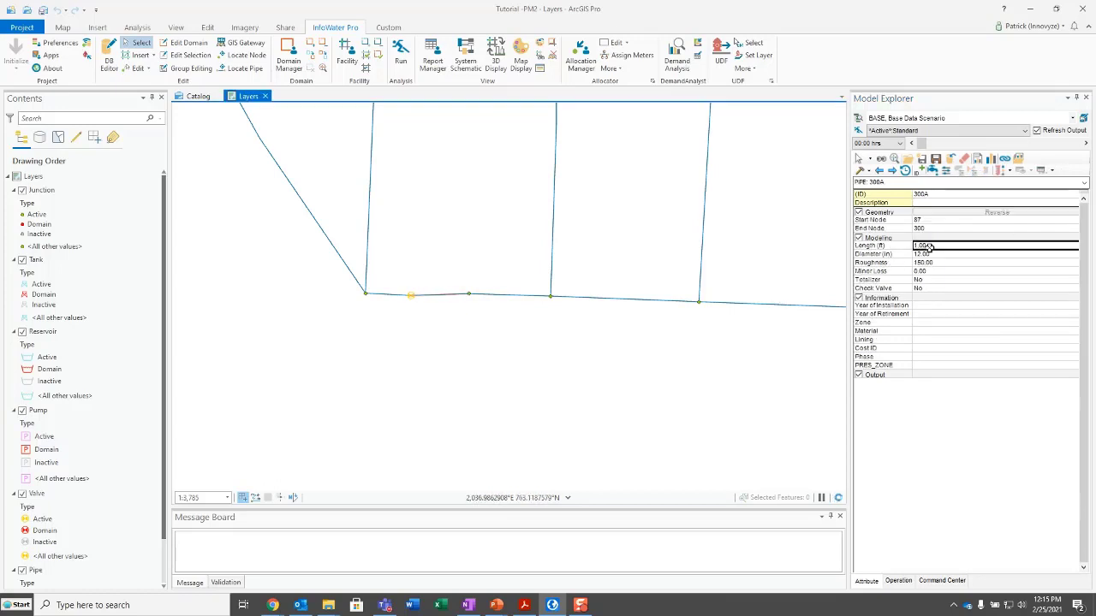
left_click(929, 246)
type("50")
key("Return")
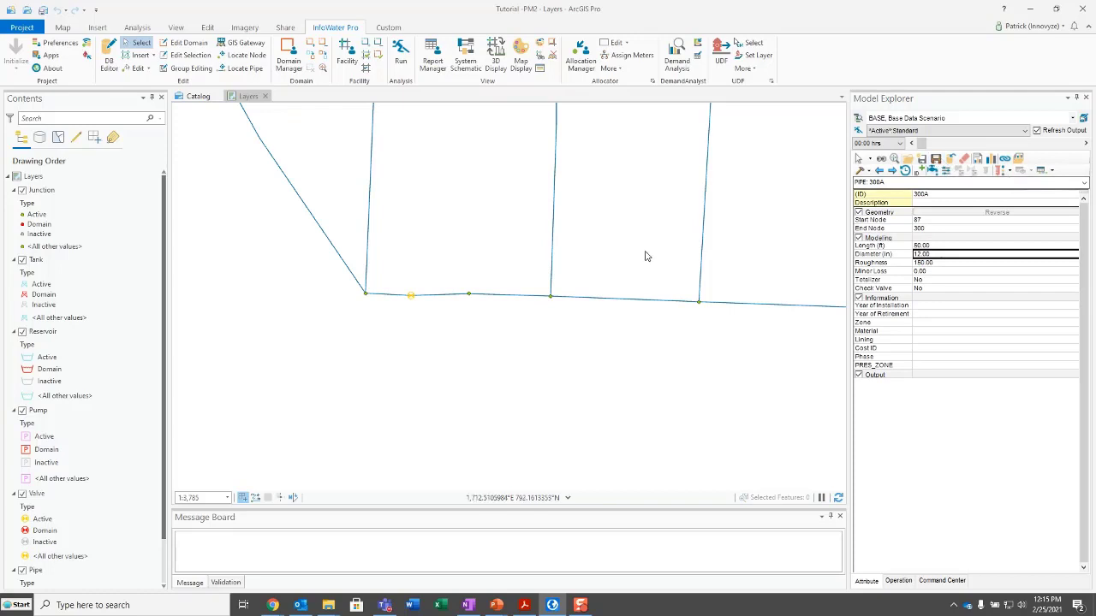
Recheck pipes 300A, 300B and 52, confirming 300A's length still reads 1.00 ft.
left_click(384, 304)
left_click(431, 296)
left_click(922, 246)
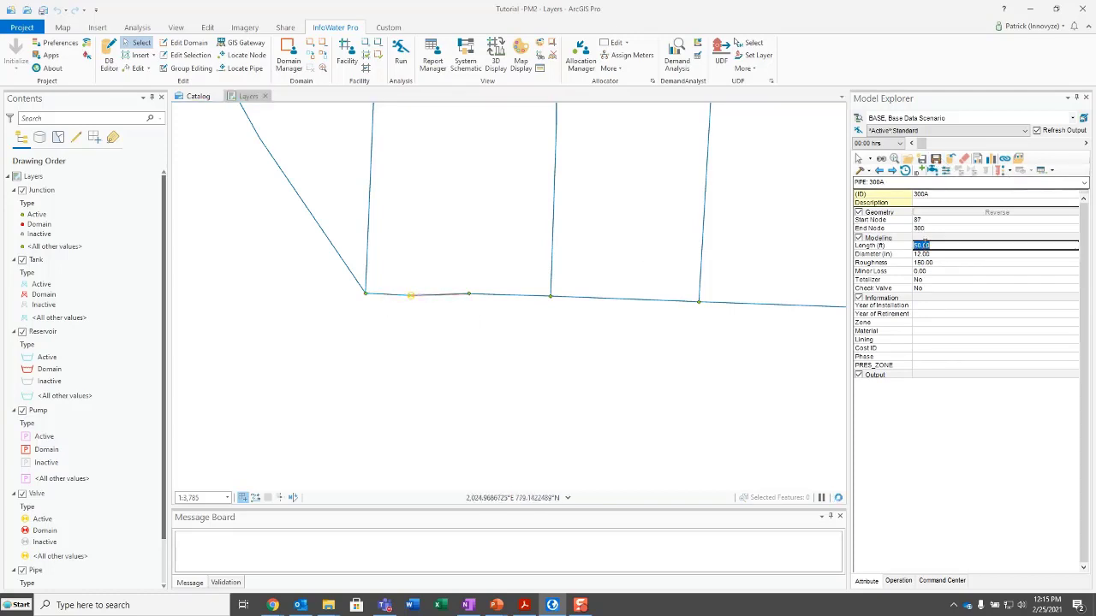
left_click(385, 294)
left_click(434, 297)
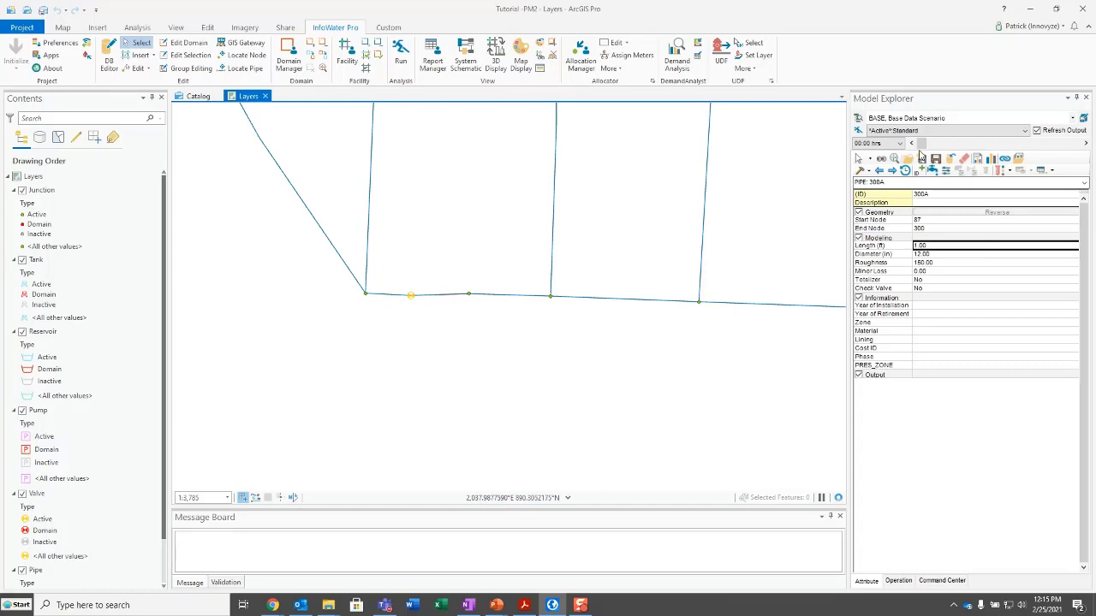
left_click(392, 294)
left_click(444, 305)
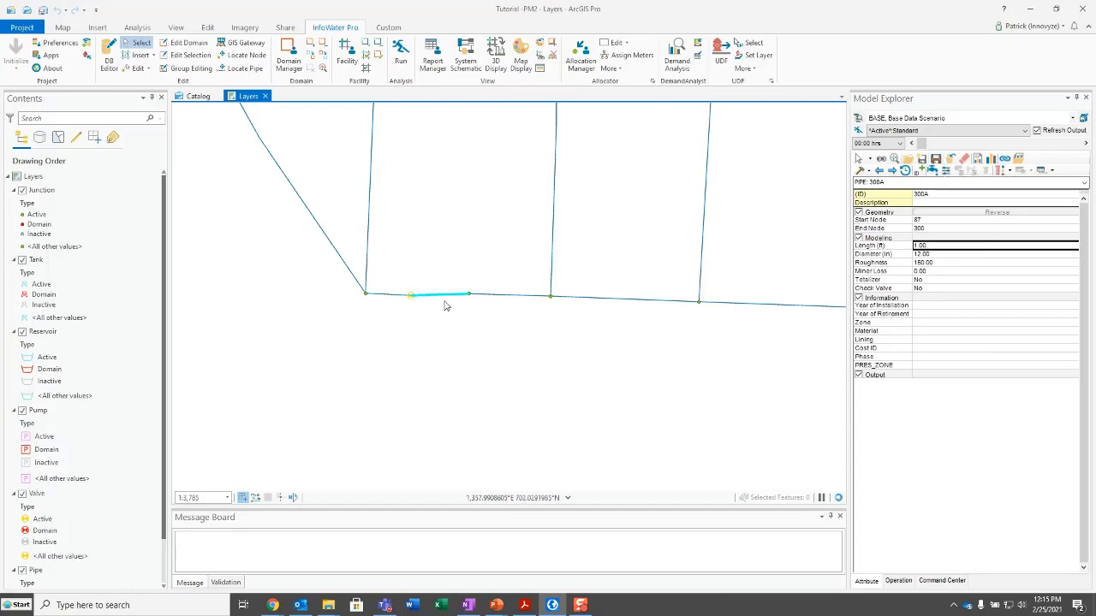
left_click(514, 297)
left_click(450, 305)
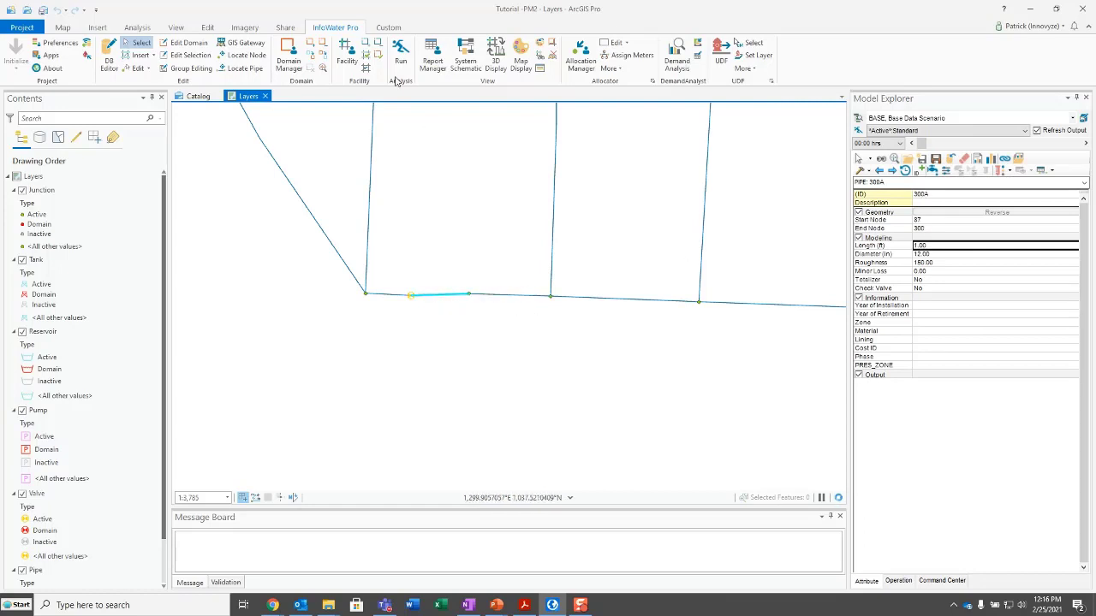
left_click(62, 42)
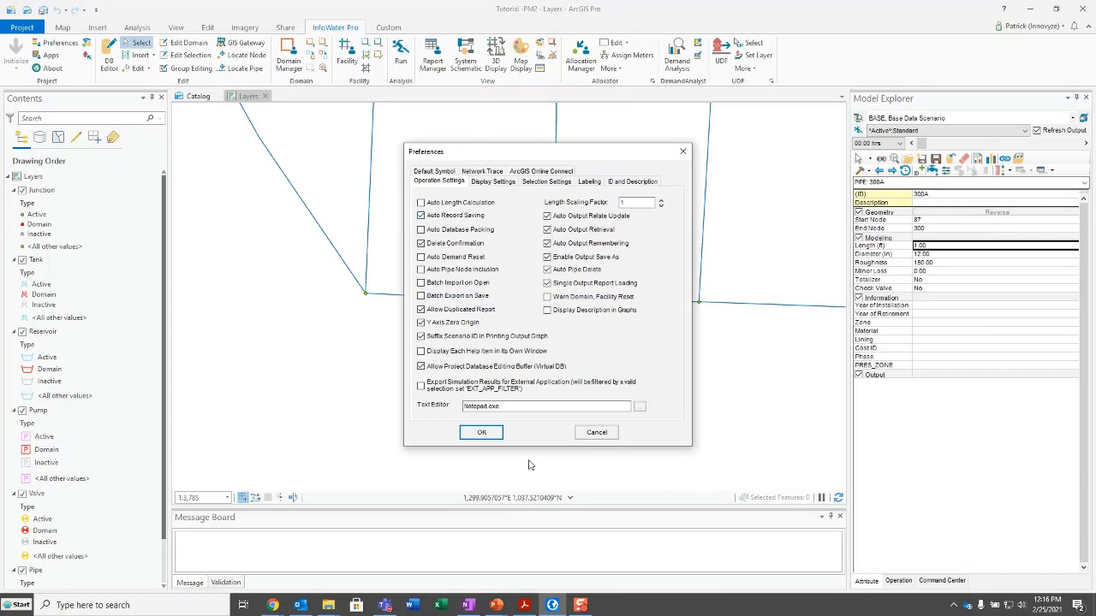
left_click(591, 433)
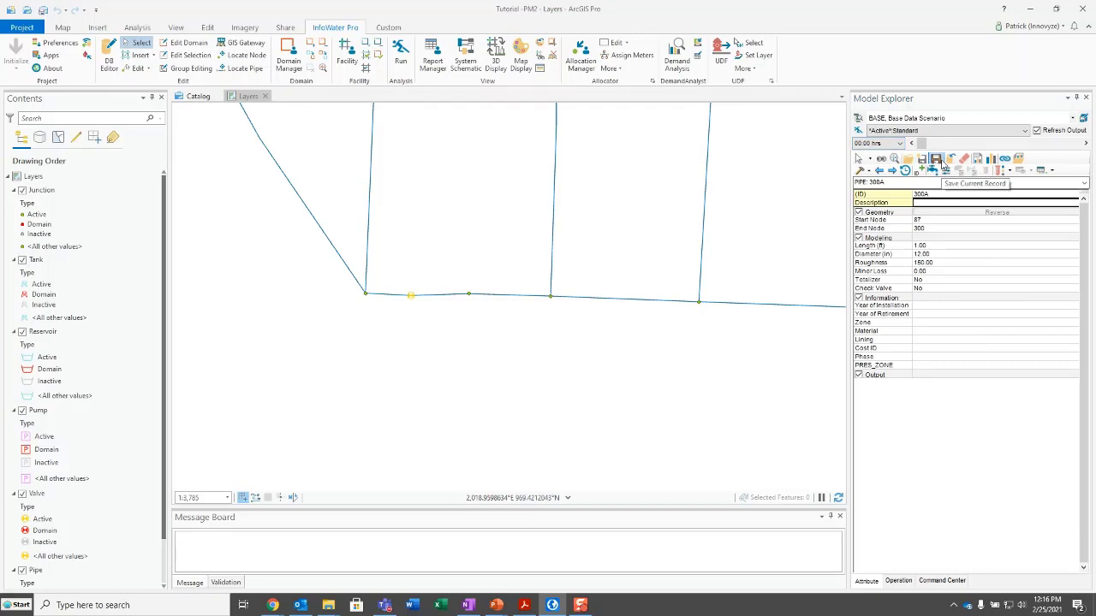
left_click(436, 300)
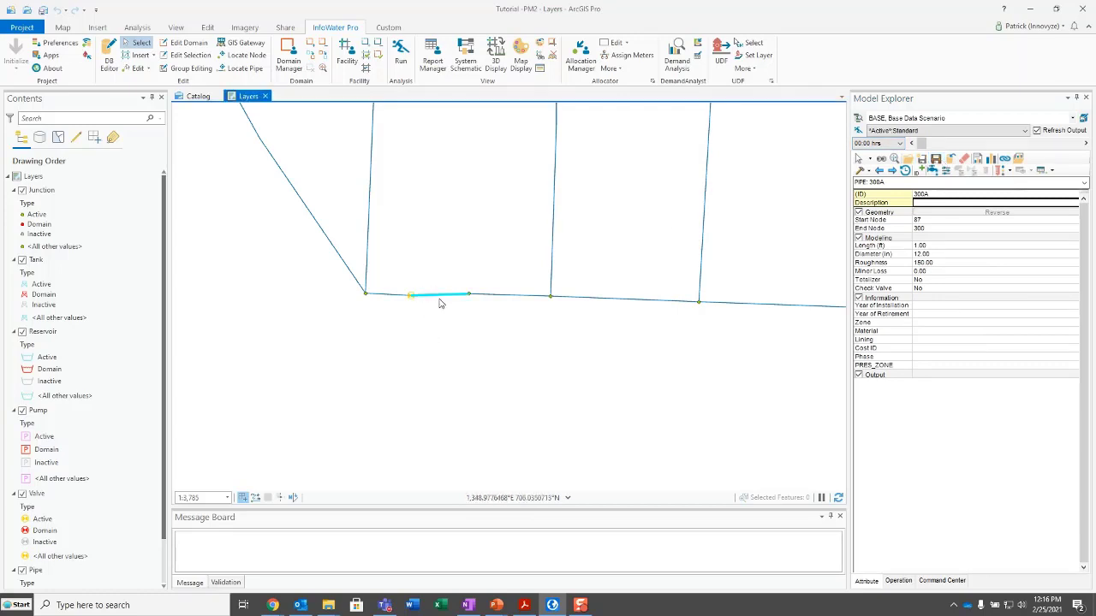
left_click(396, 300)
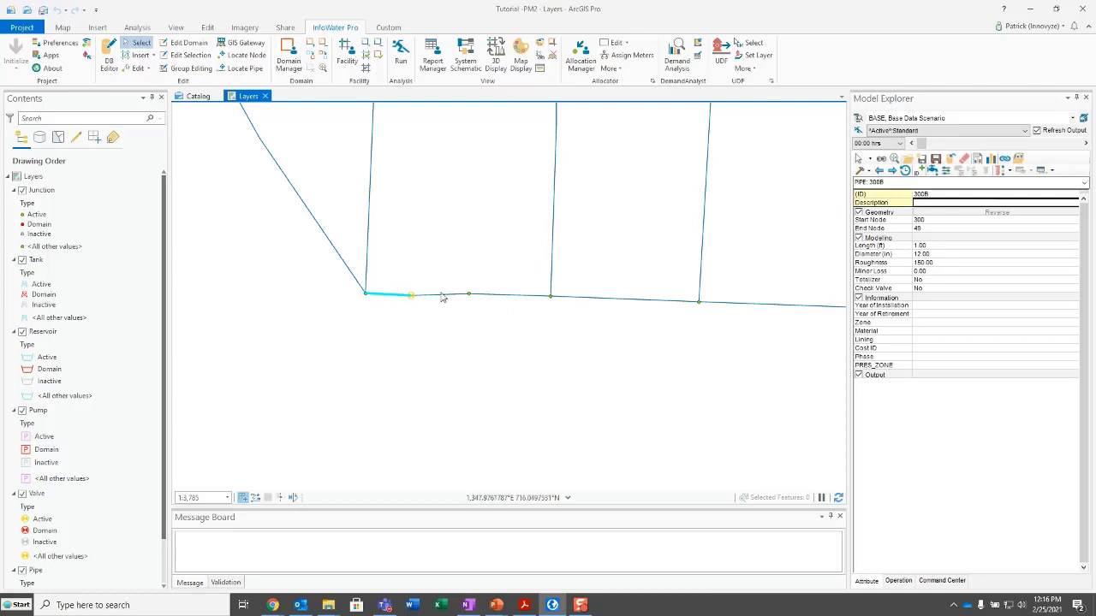
left_click(443, 296)
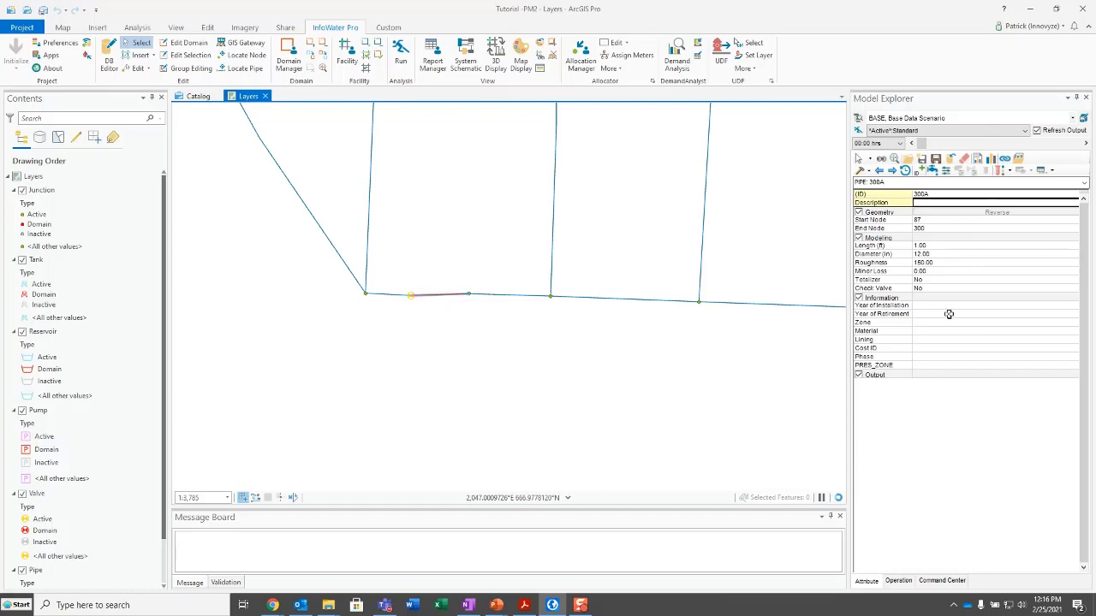
left_click(494, 293)
left_click(932, 322)
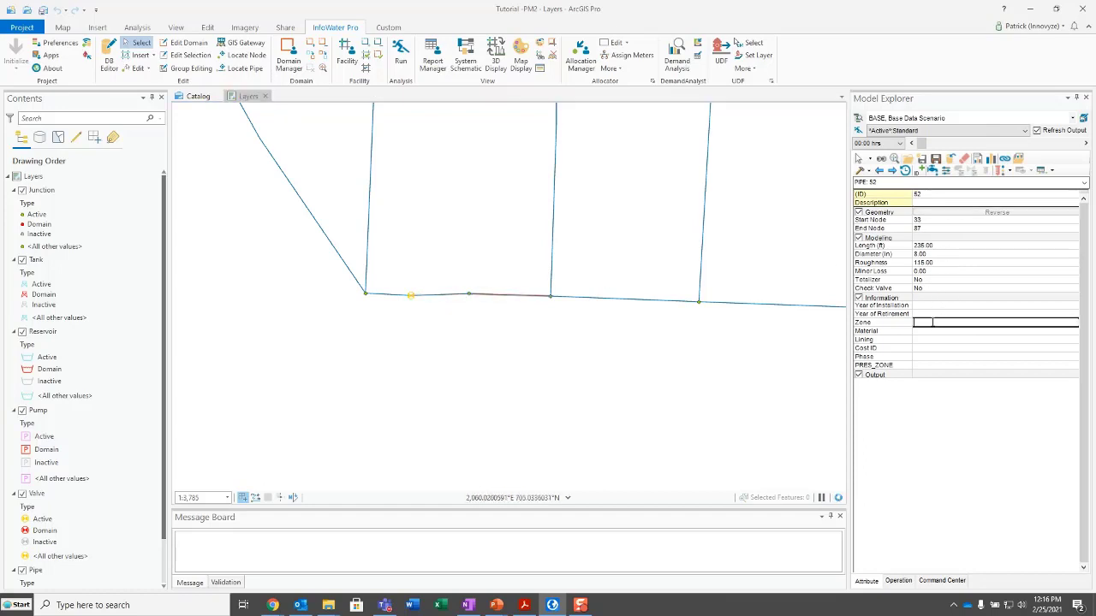
left_click(552, 263)
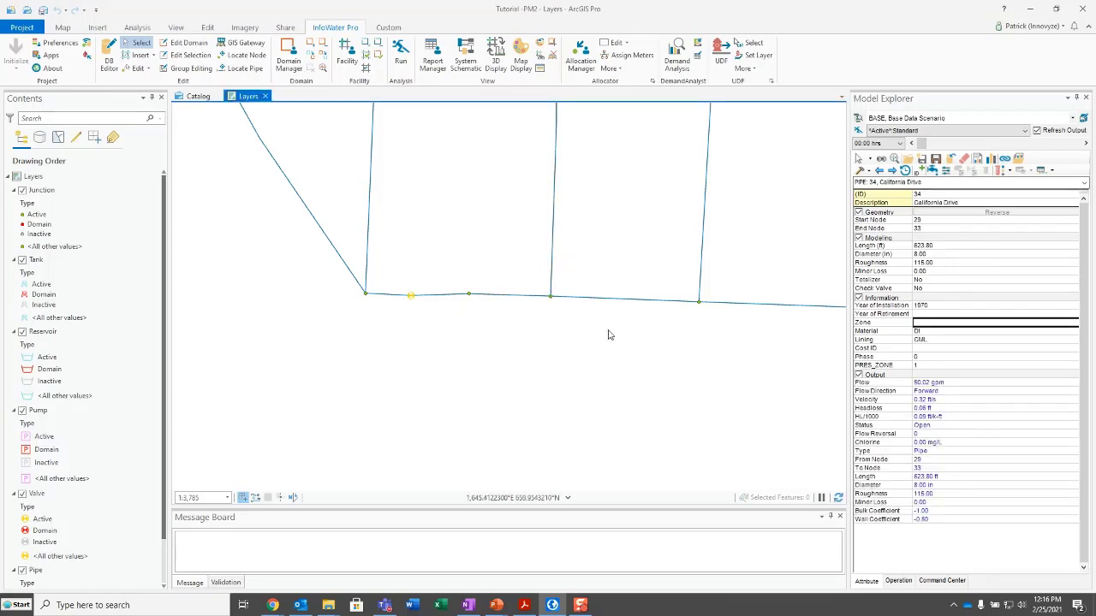
Set Zone to 1 on pipe 300A and Zone to 2 on pipe 300B in Model Explorer.
left_click_drag(436, 288, 446, 312)
left_click(935, 322)
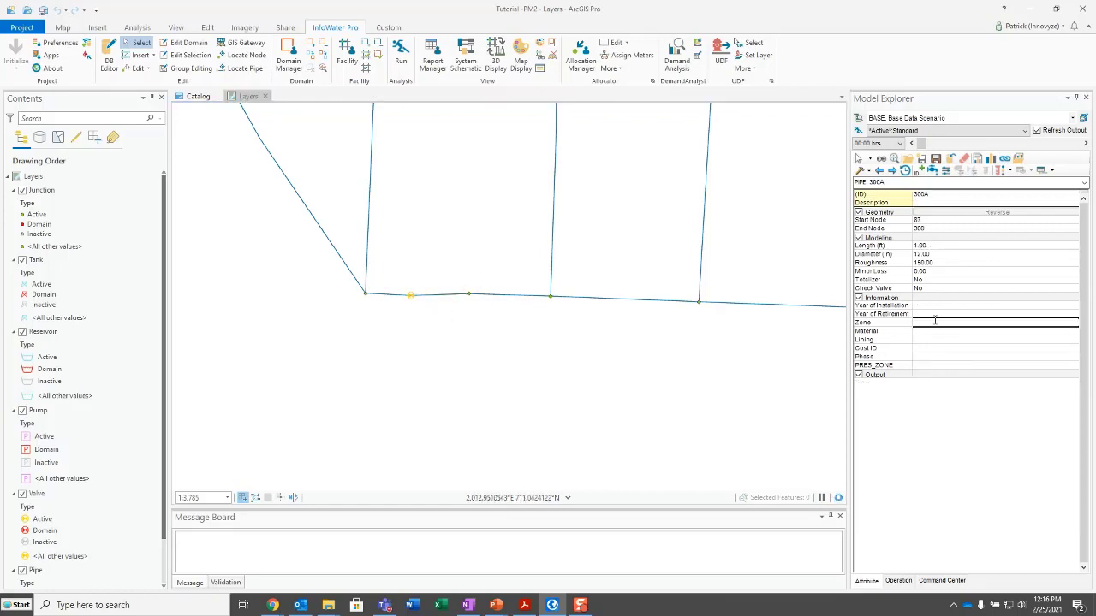
left_click(381, 295)
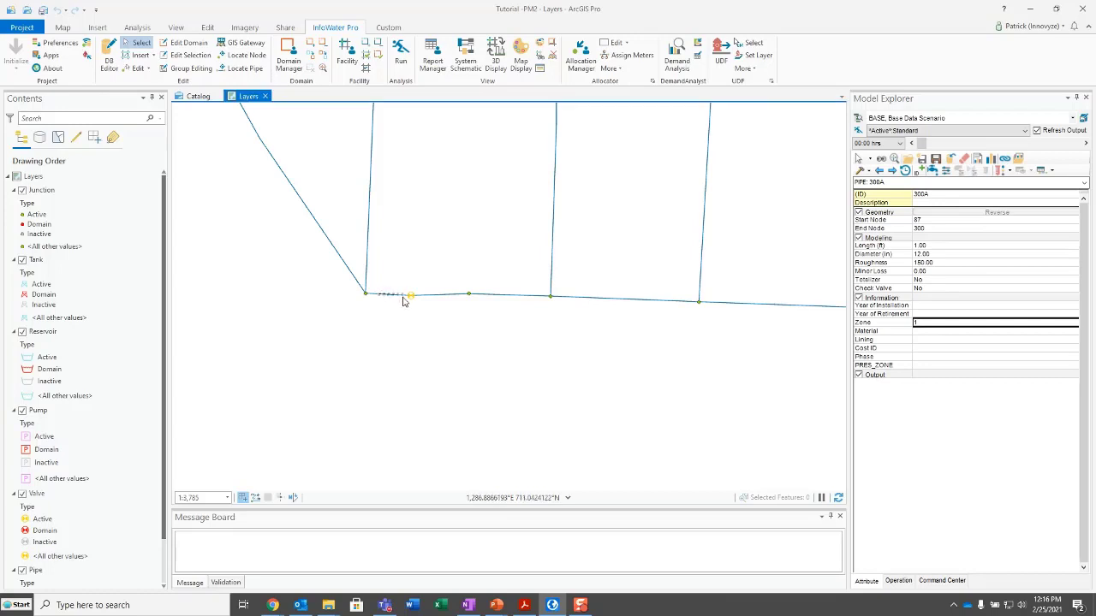
left_click(931, 325)
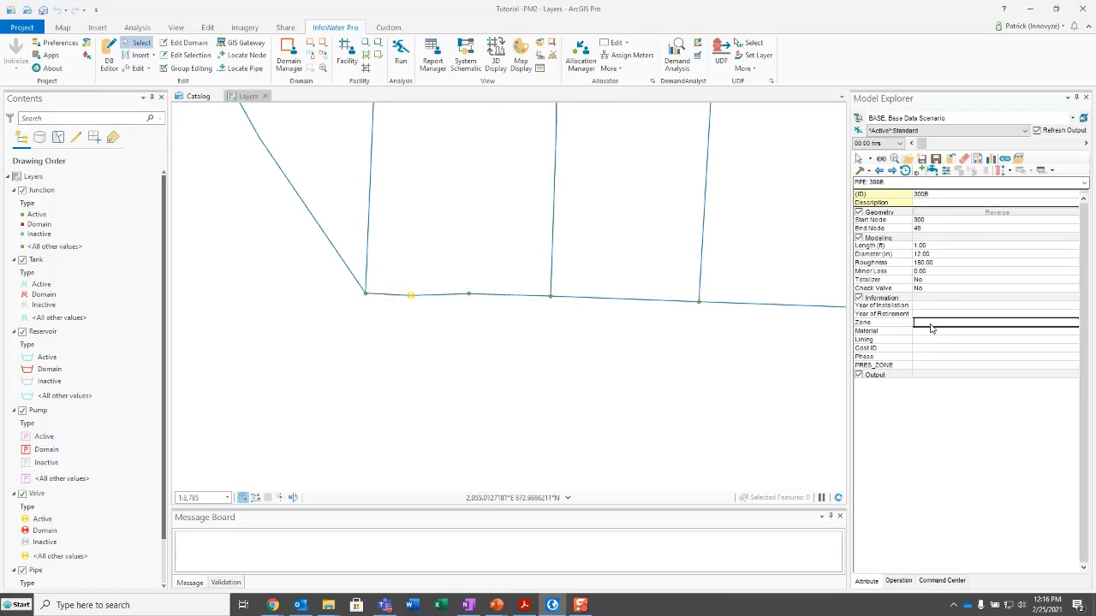
left_click(969, 341)
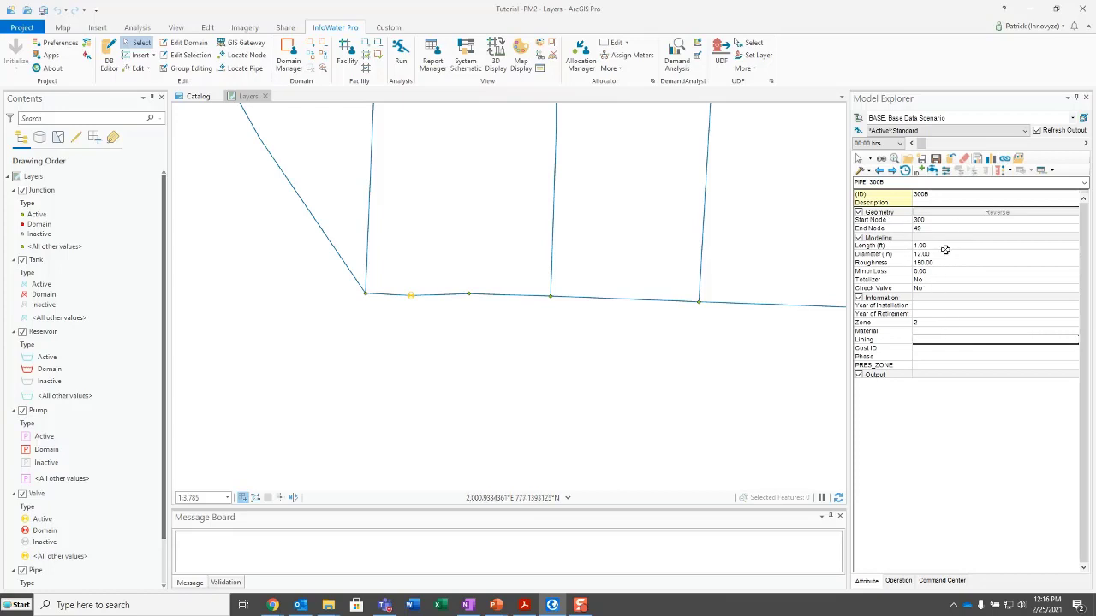
In DB Editor, choose Element Hydraulic Data > Pipe Hydraulic (Modeling) Data and load the Entire Table.
left_click(108, 53)
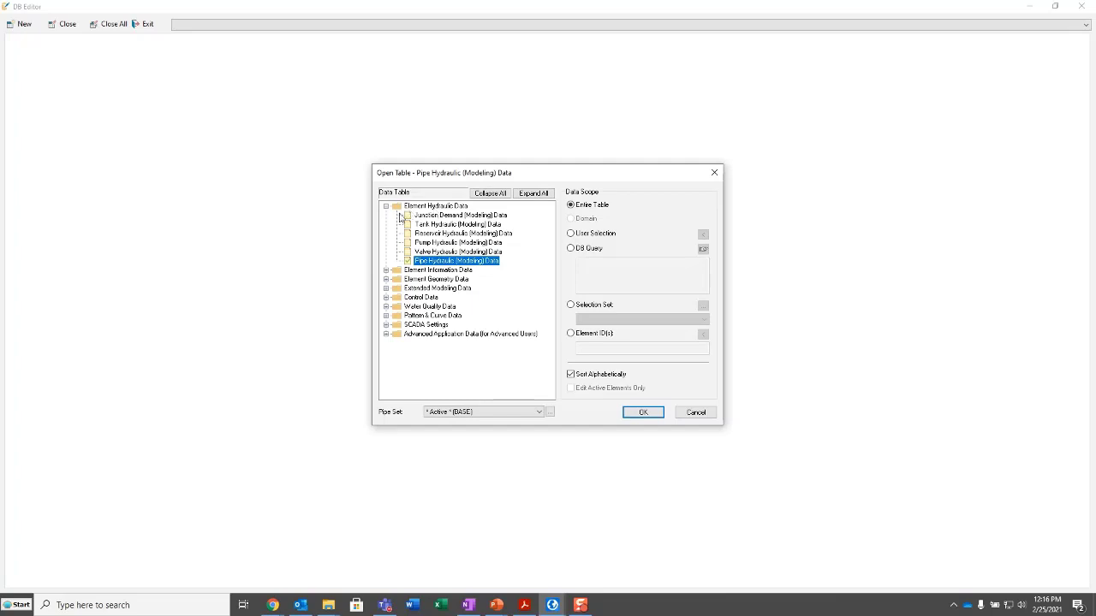
left_click(386, 270)
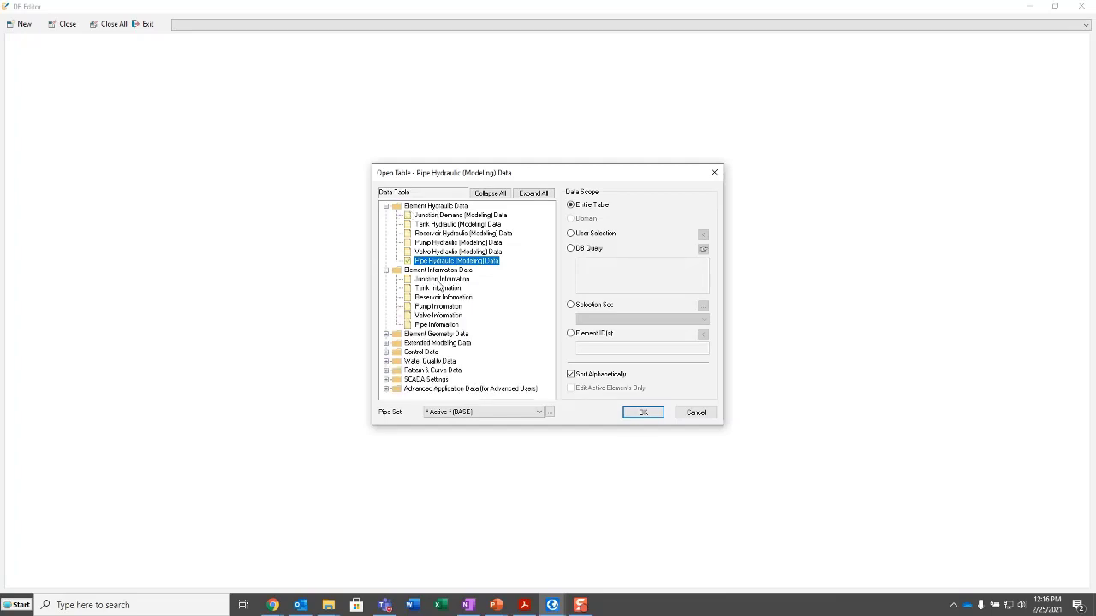
left_click(445, 326)
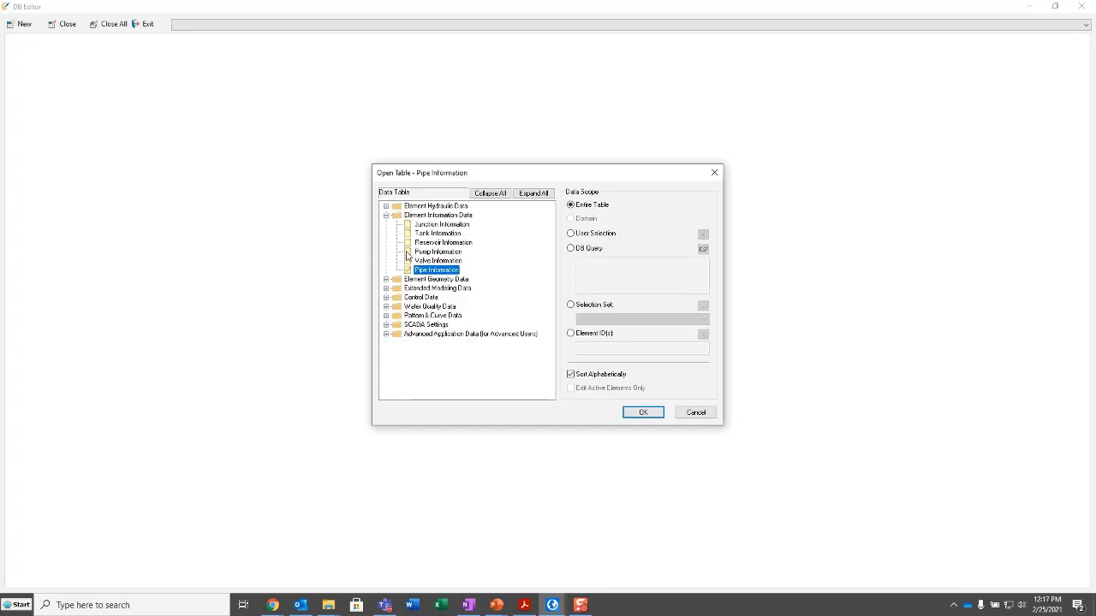
left_click(385, 206)
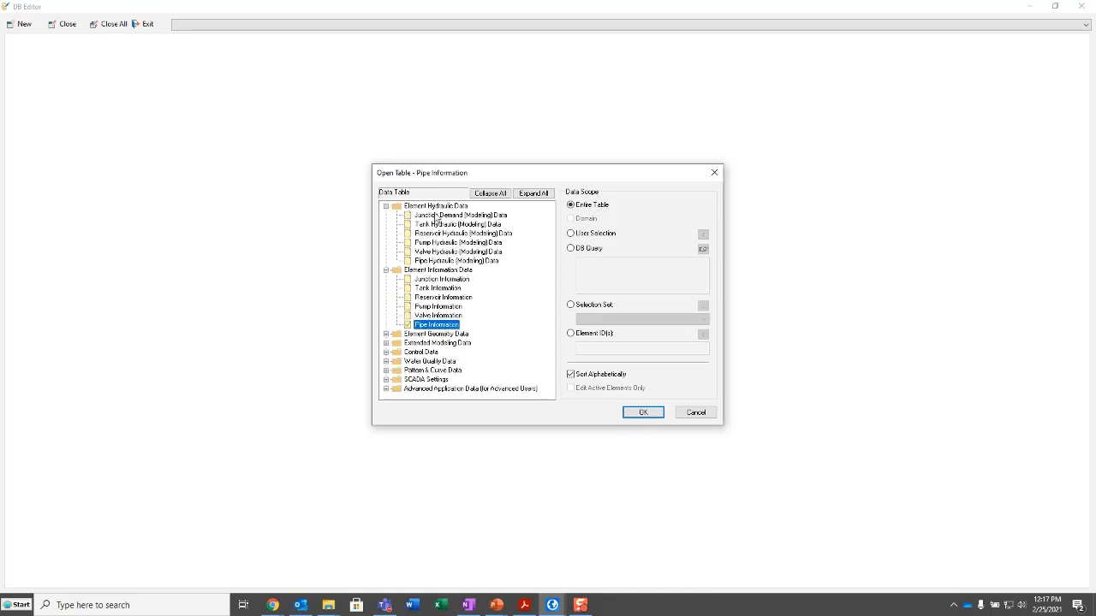
left_click(443, 261)
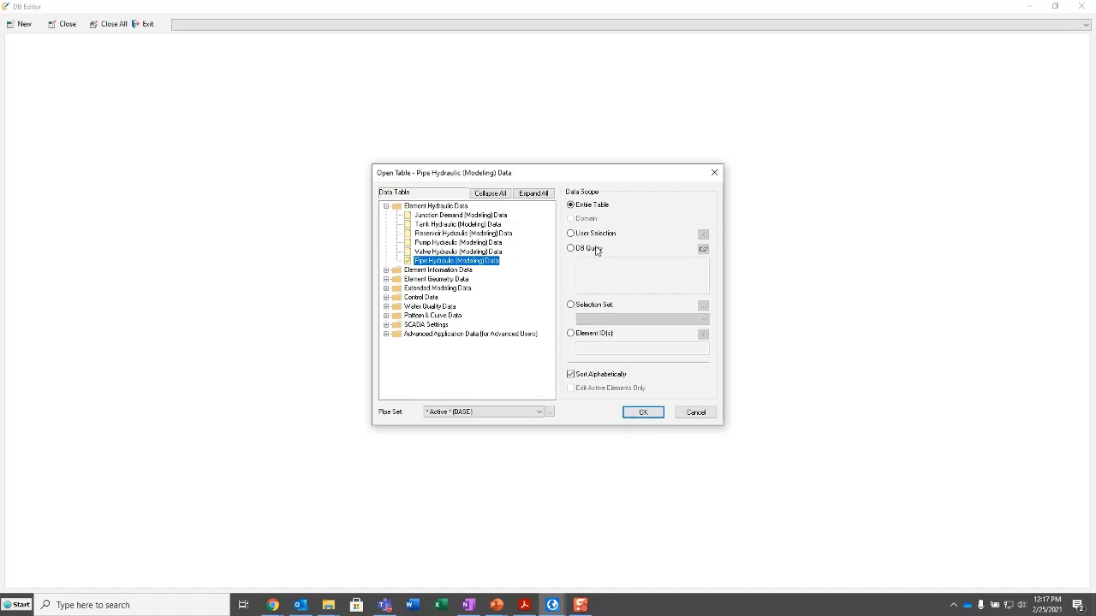
left_click(655, 414)
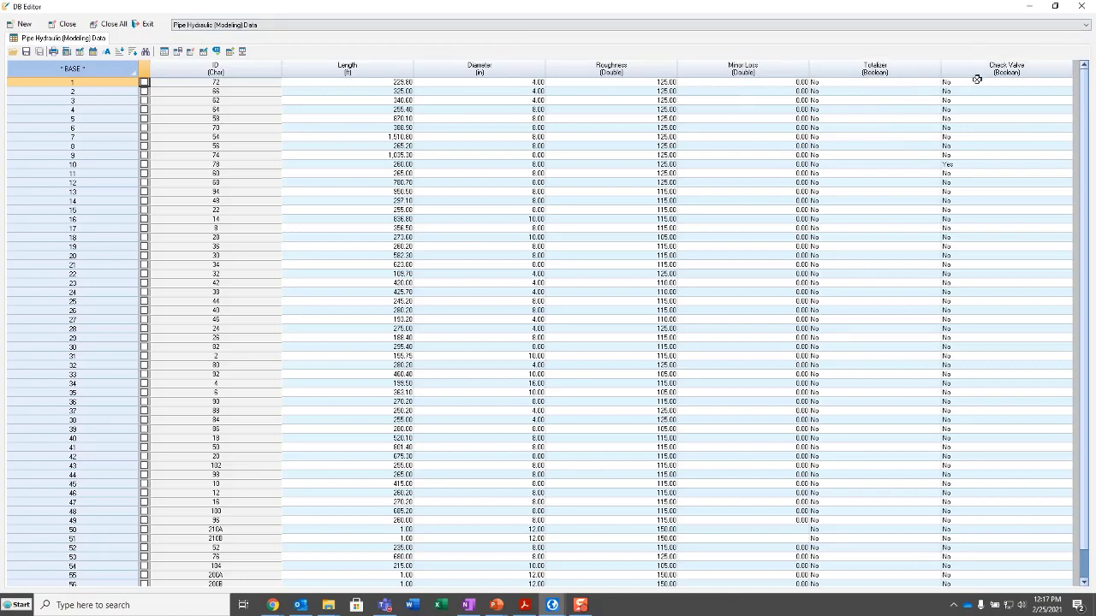
Block-edit the Roughness column with Add (+) 10 for all pipes, then save the table.
left_click(580, 71)
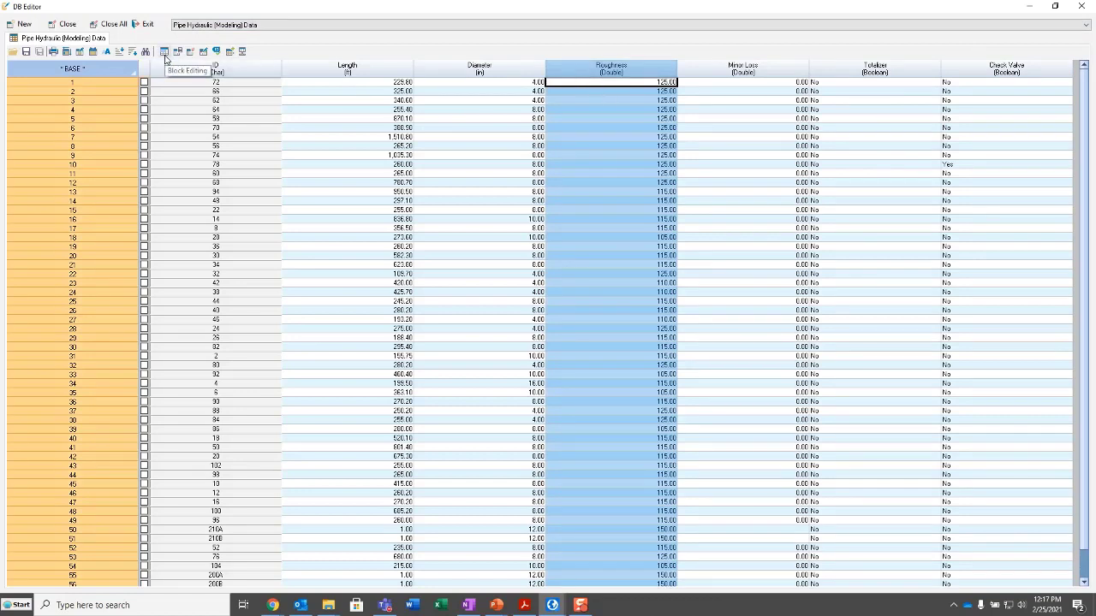
left_click(164, 53)
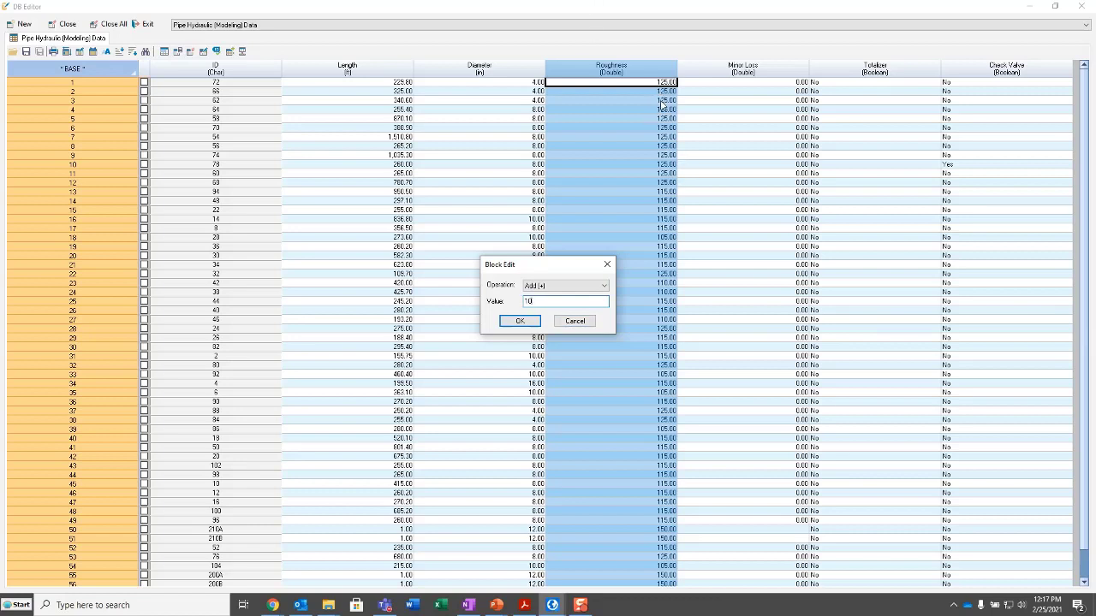
left_click(520, 321)
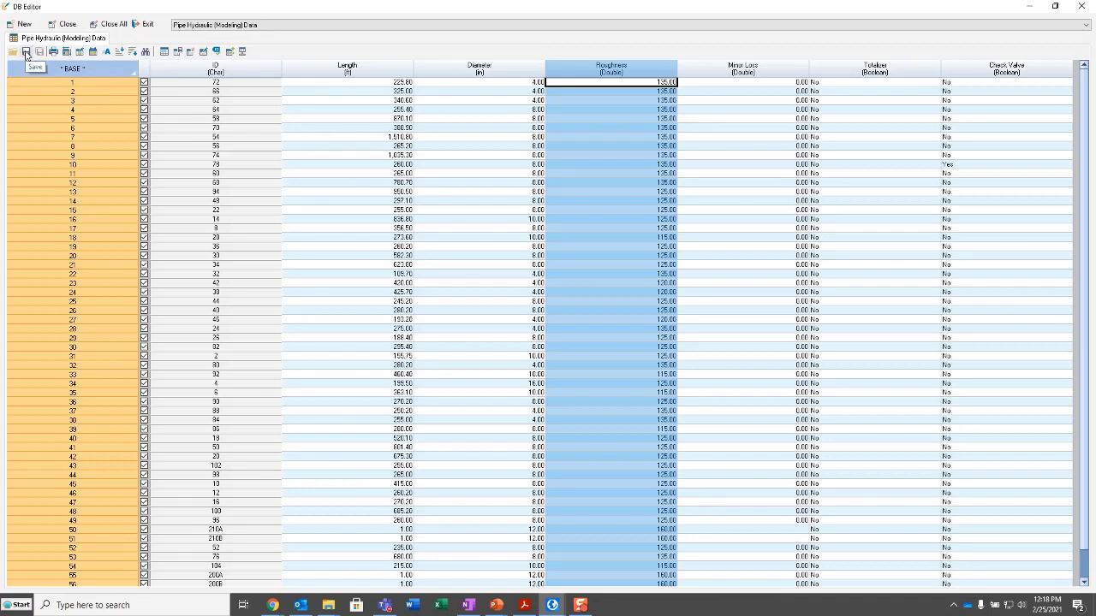
left_click(141, 69)
Block-edit the Roughness values of rows 6–9 to subtract 10.
left_click_drag(652, 128, 656, 155)
right_click(655, 155)
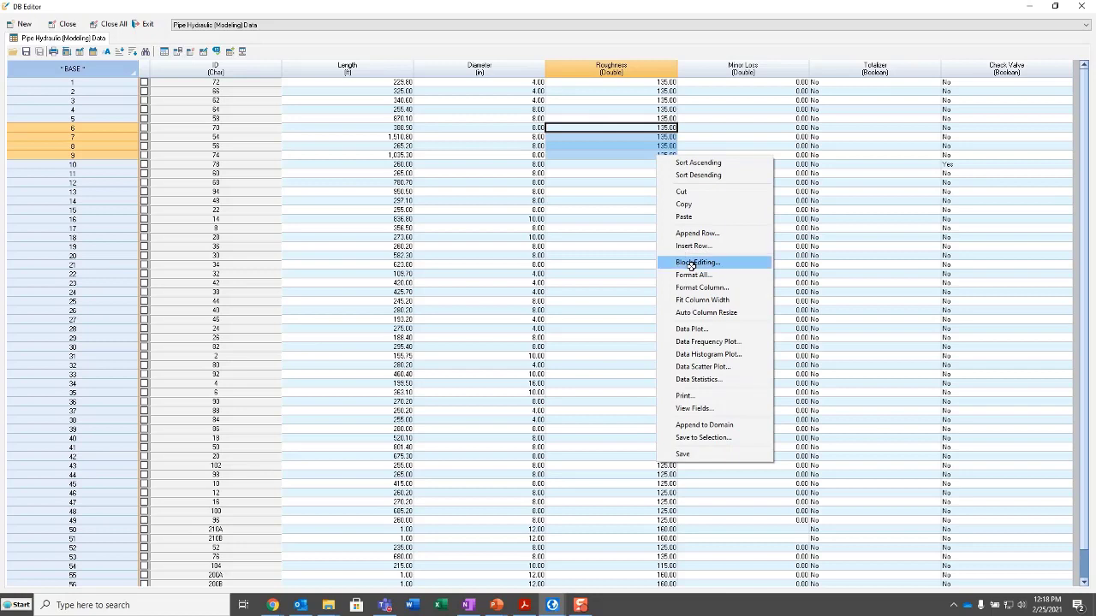
left_click(690, 264)
left_click(551, 288)
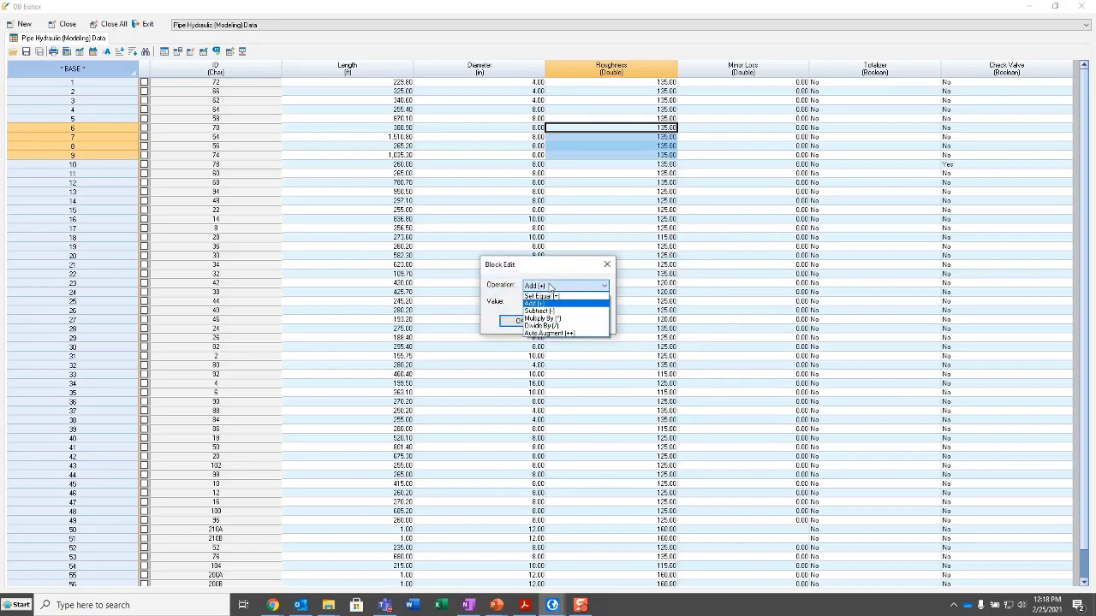
left_click(552, 301)
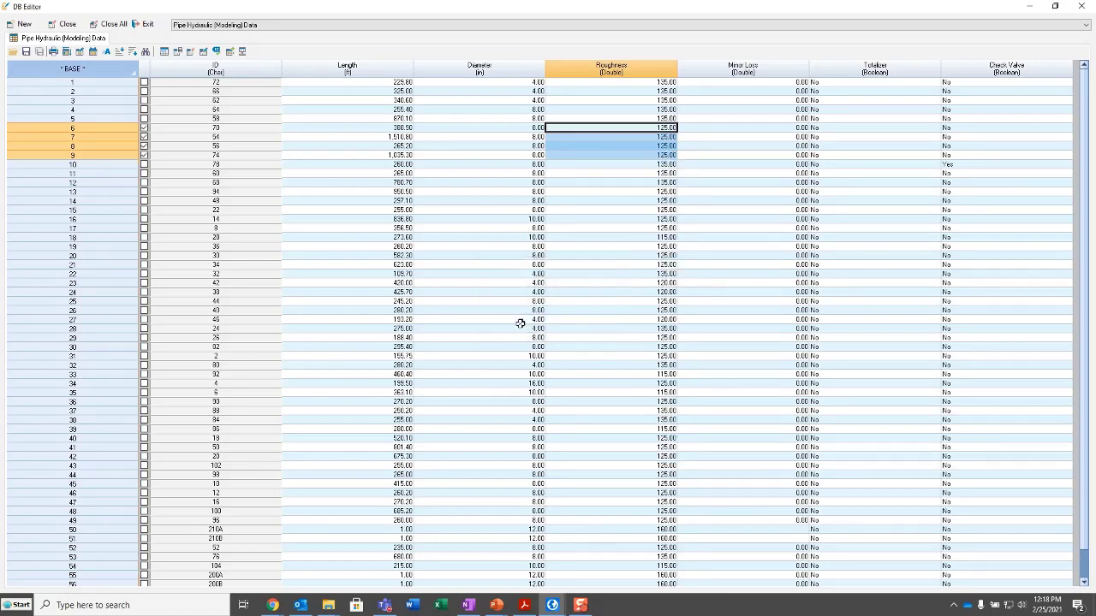
left_click(520, 321)
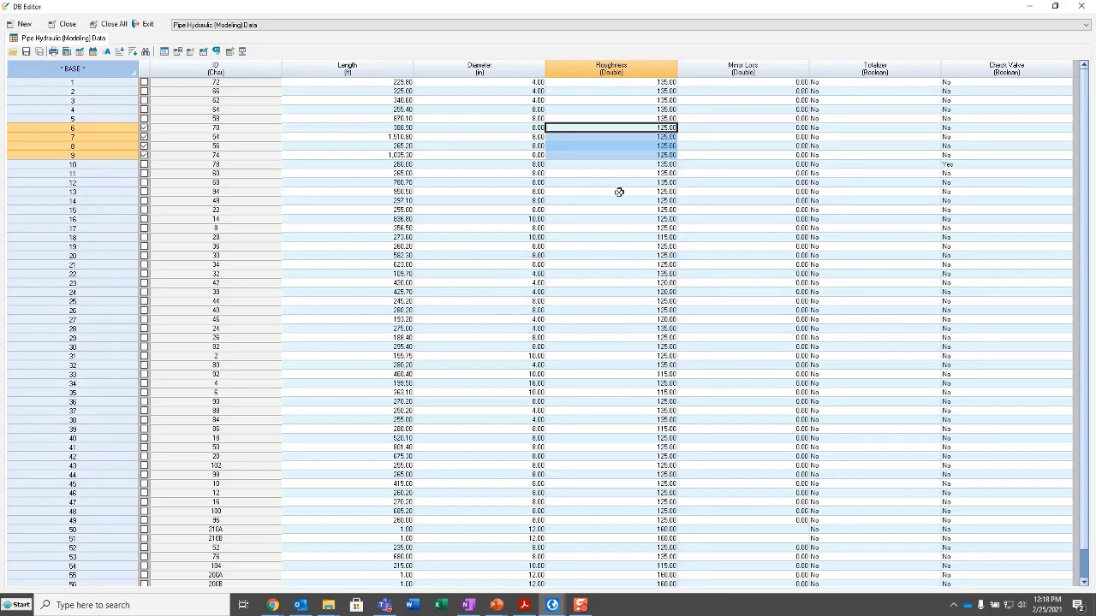
Block-edit the same Roughness cells to add 10, returning them to 135.
right_click(605, 128)
left_click(640, 235)
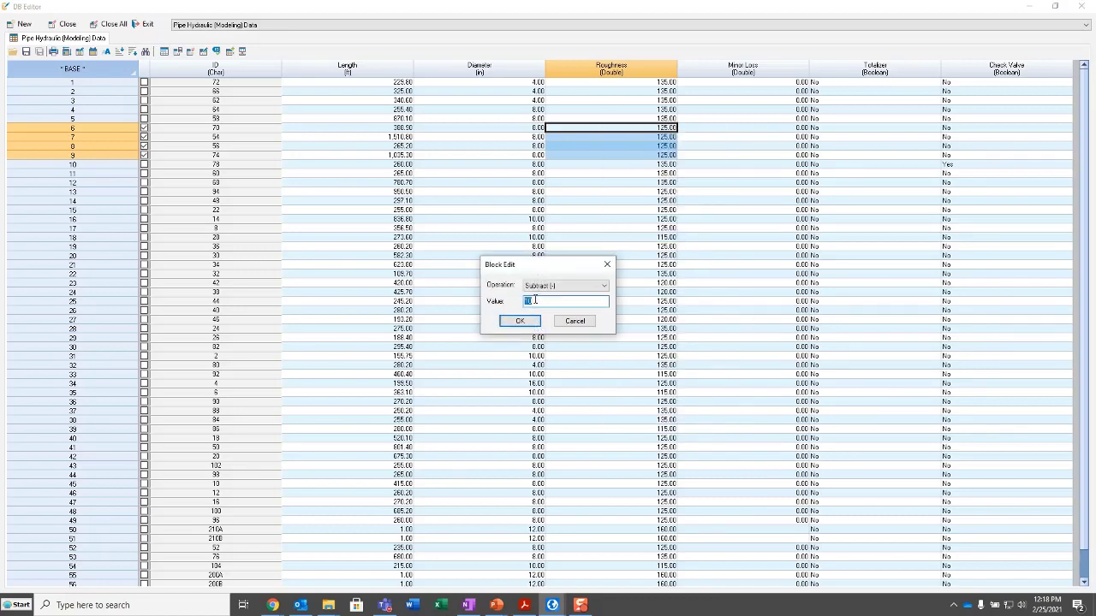
left_click(545, 288)
left_click(546, 298)
left_click(520, 321)
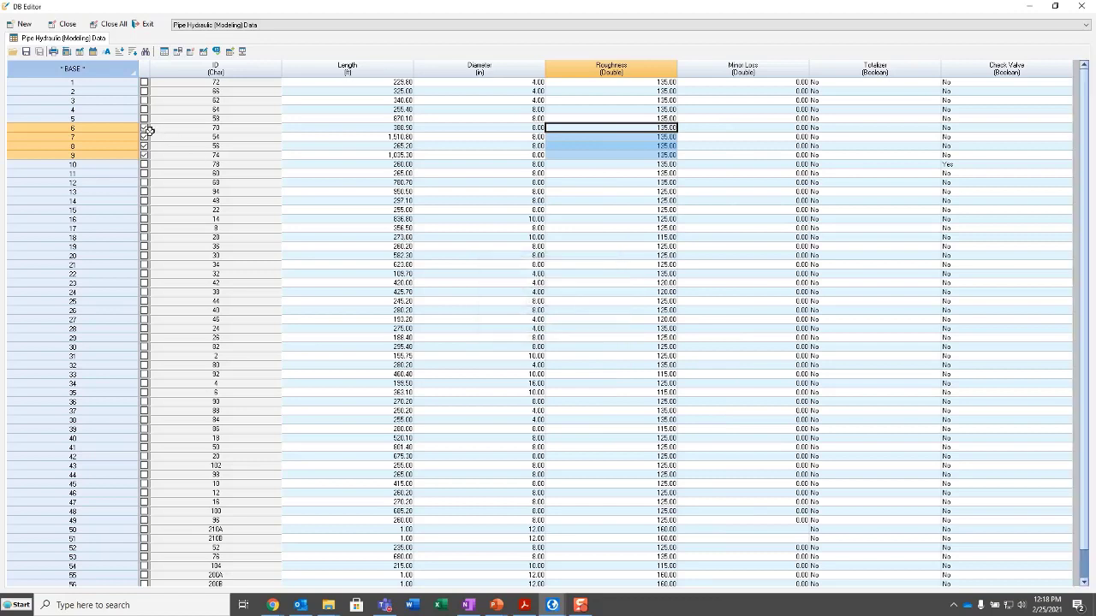
Save the table changes and close the DB Editor.
left_click(26, 52)
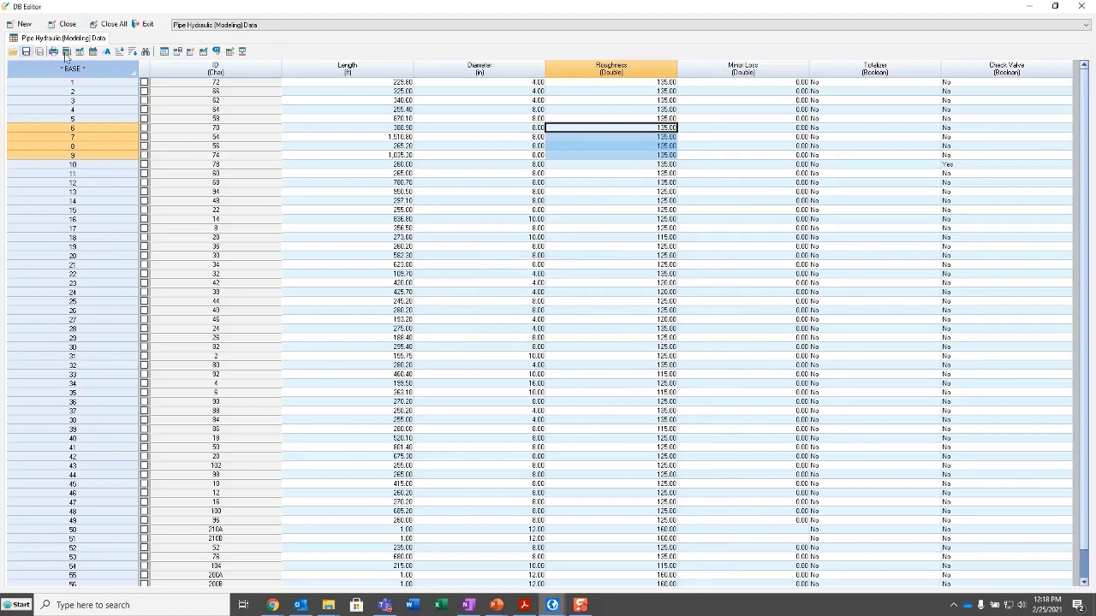
left_click(599, 70)
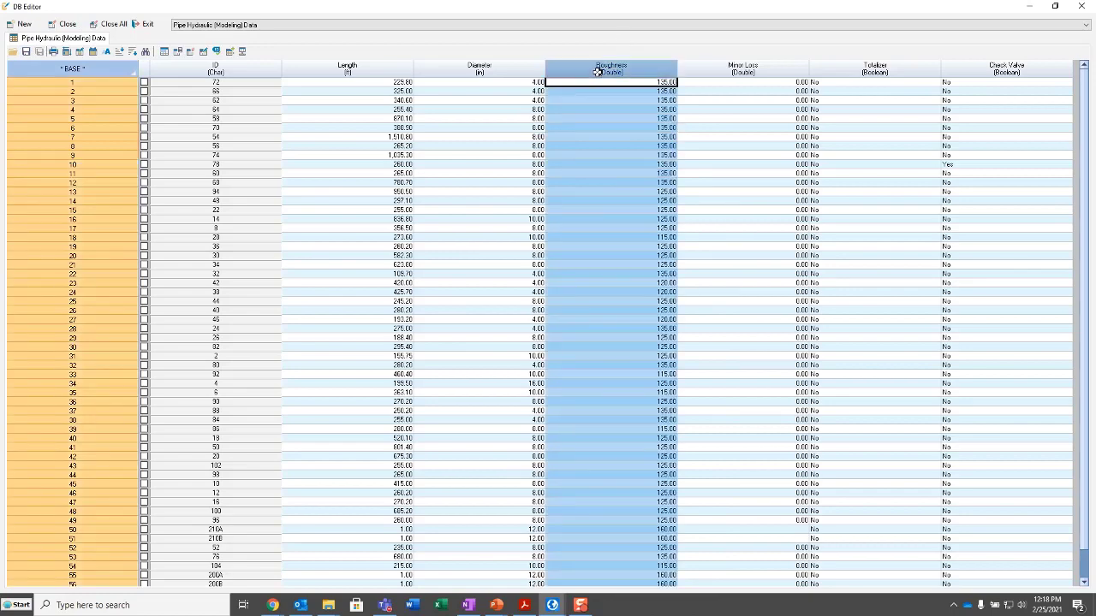
left_click(160, 27)
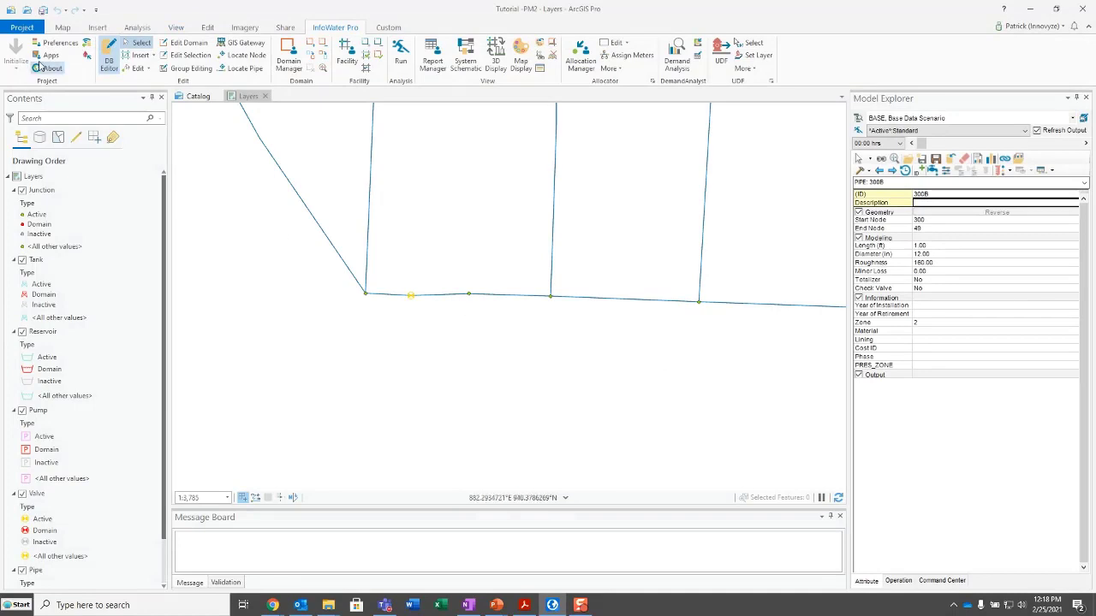
Frame the full pipe network in the map and save the project with Ctrl+S.
scroll(215, 237, "down", 5)
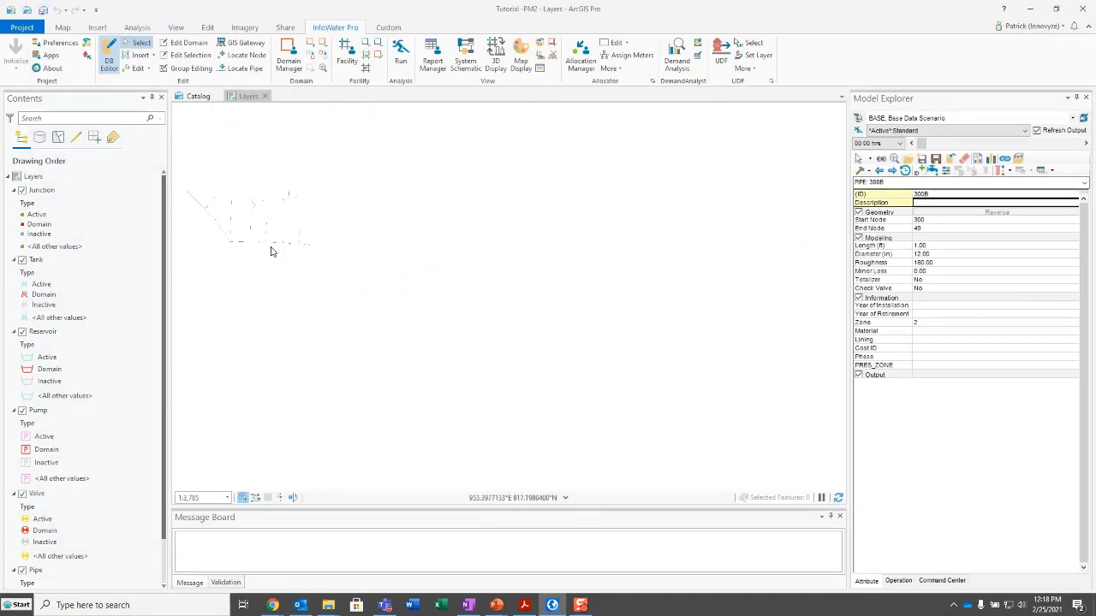
left_click_drag(244, 198, 423, 283)
scroll(423, 282, "up", 2)
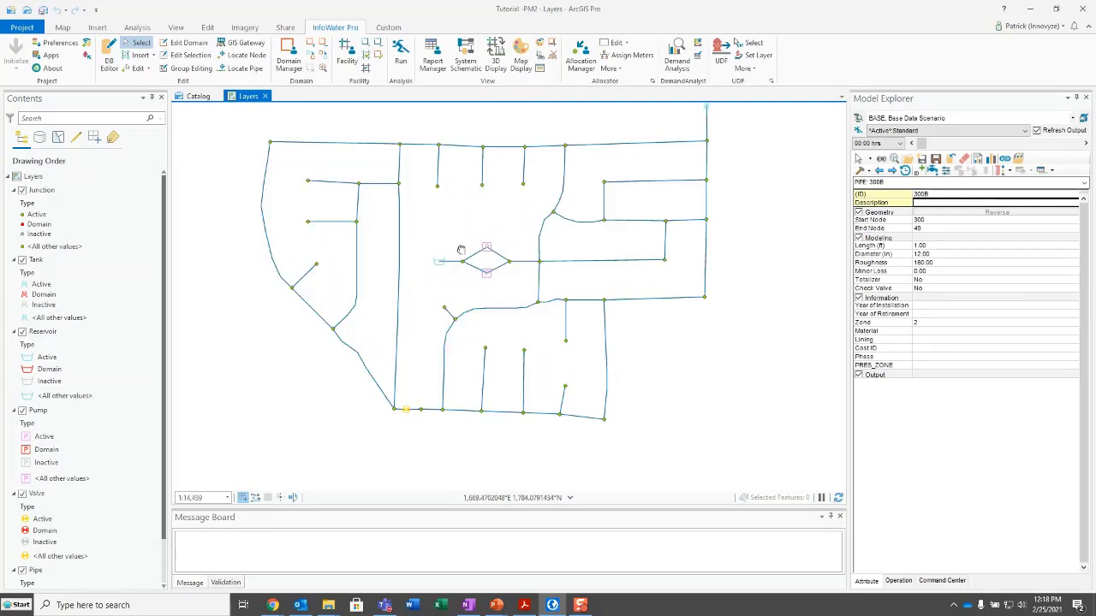
left_click_drag(452, 248, 465, 286)
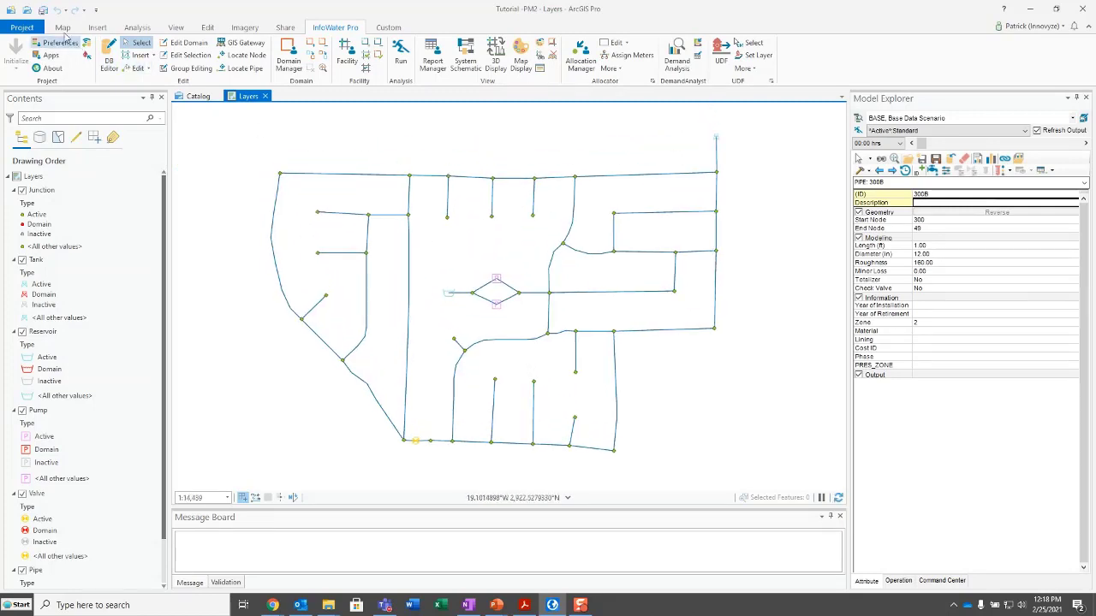
key("ctrl+s")
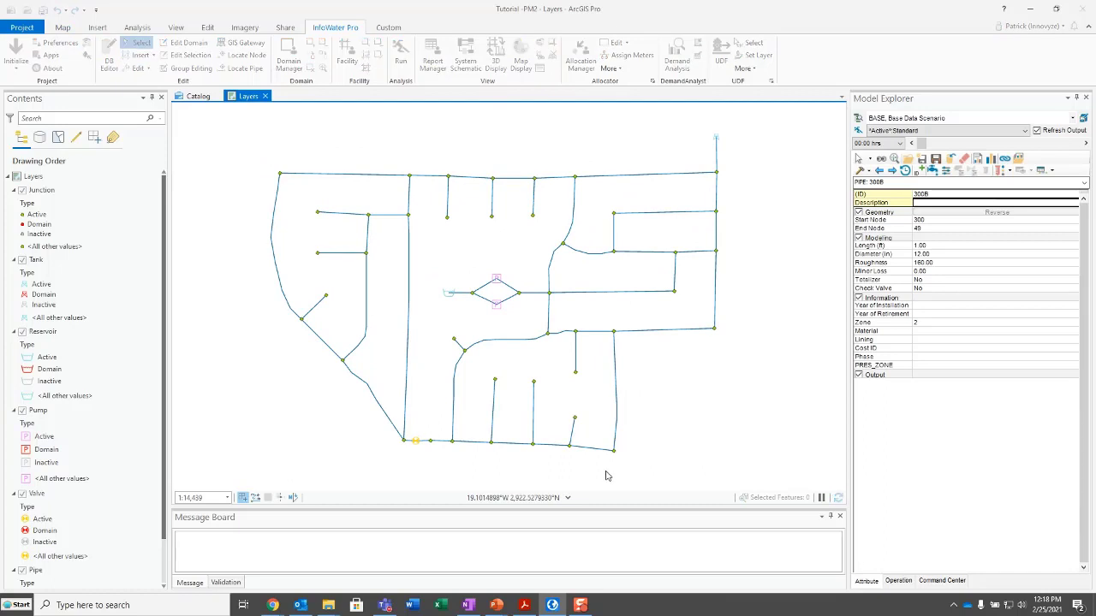
mouse_move(497, 606)
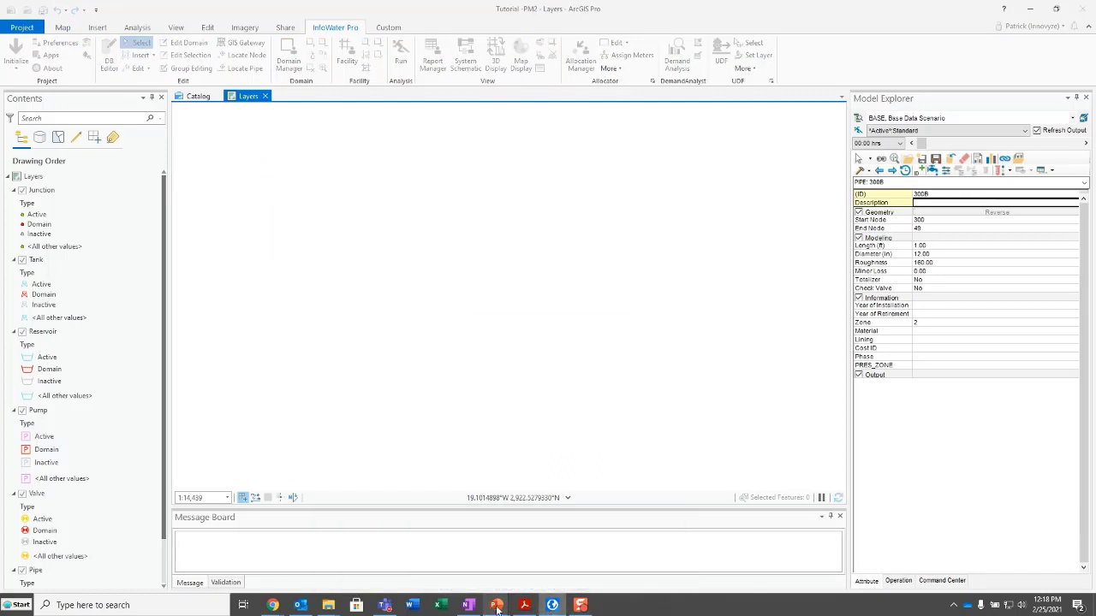